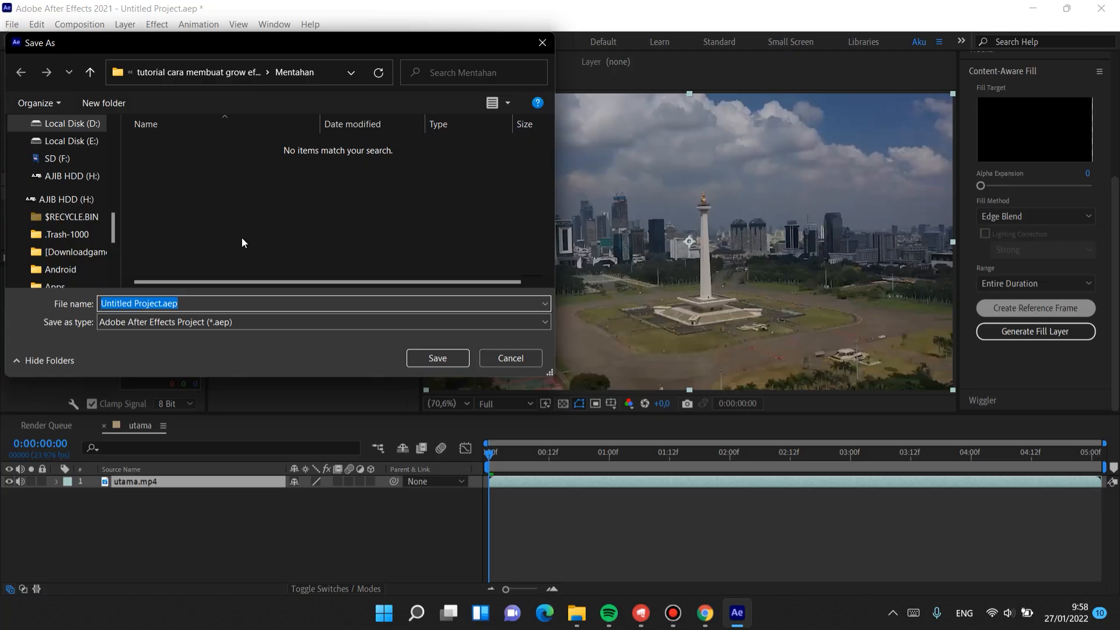
Save the project under the name contoh' in the Mentahan folder.
type("conto")
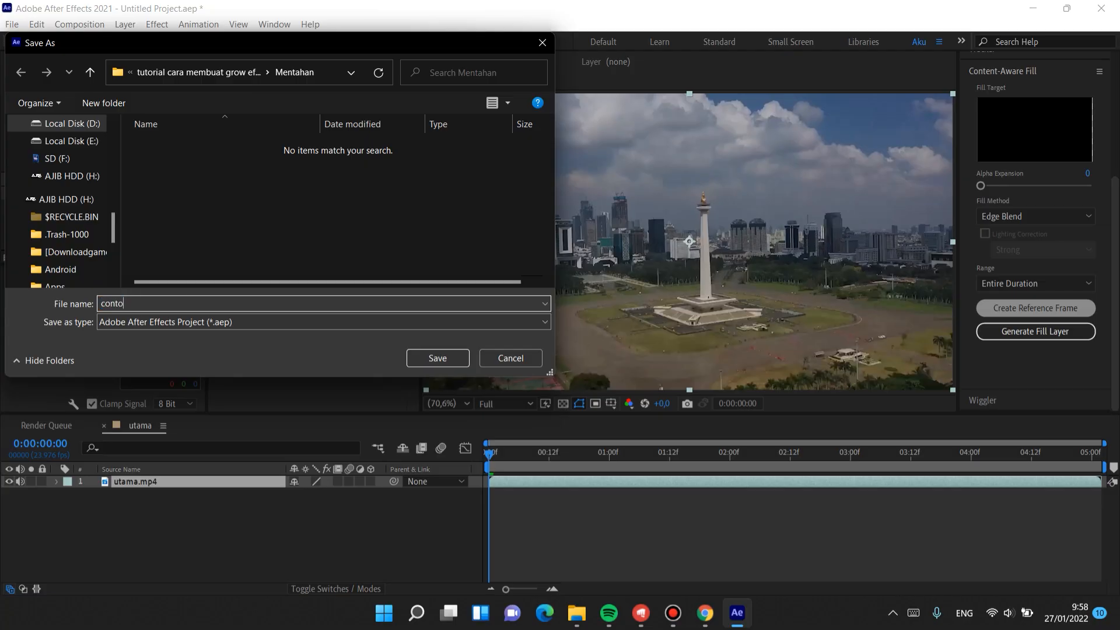
type("h")
key("Return")
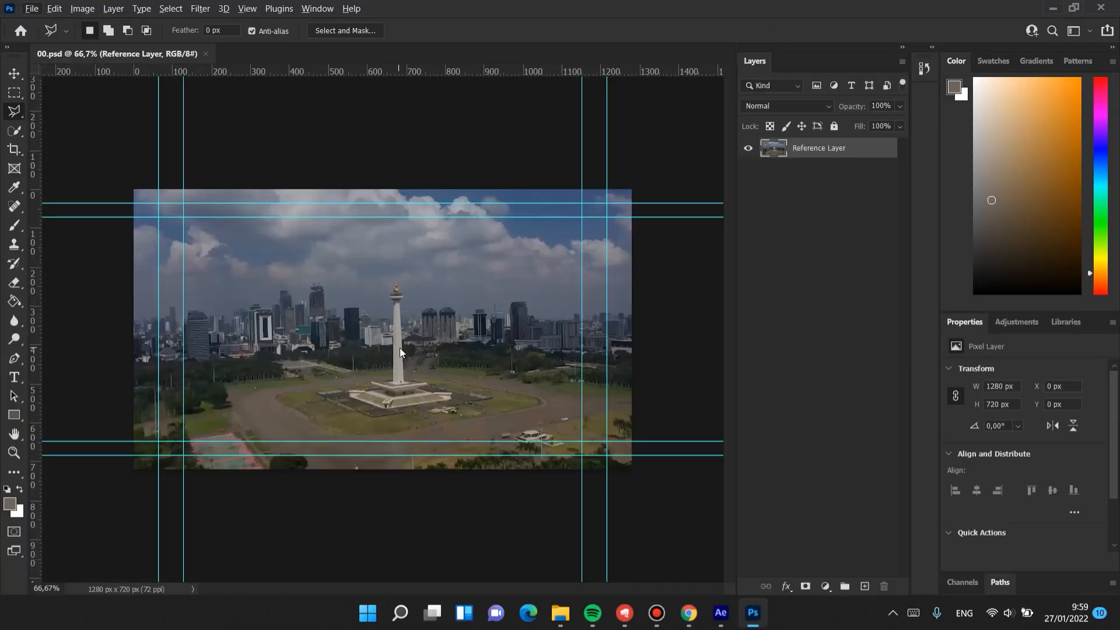
Outline the monument's golden flame and the dark ledge beneath it with a Polygonal Lasso selection about 48 px wide and 42 px high.
scroll(400, 350, "up", 7)
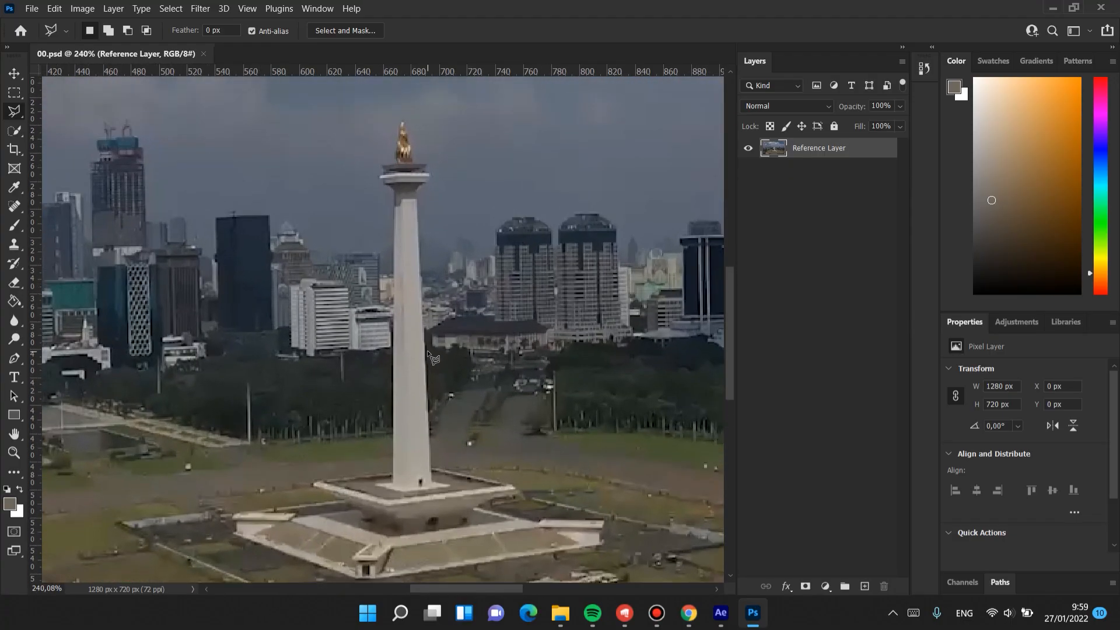
scroll(423, 354, "right", 2)
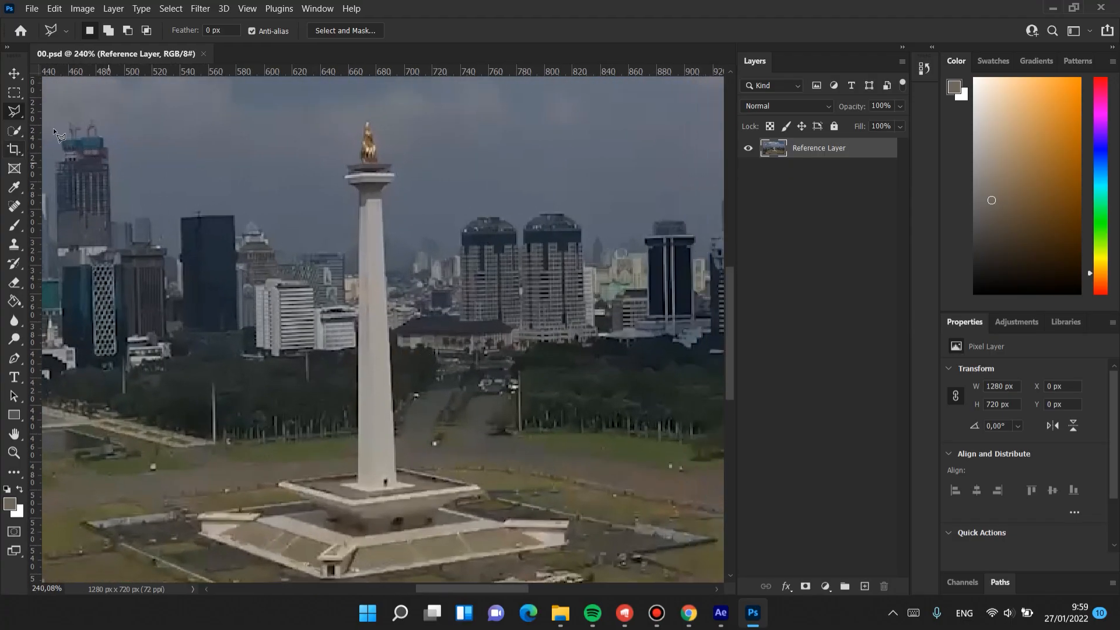
left_click(19, 115)
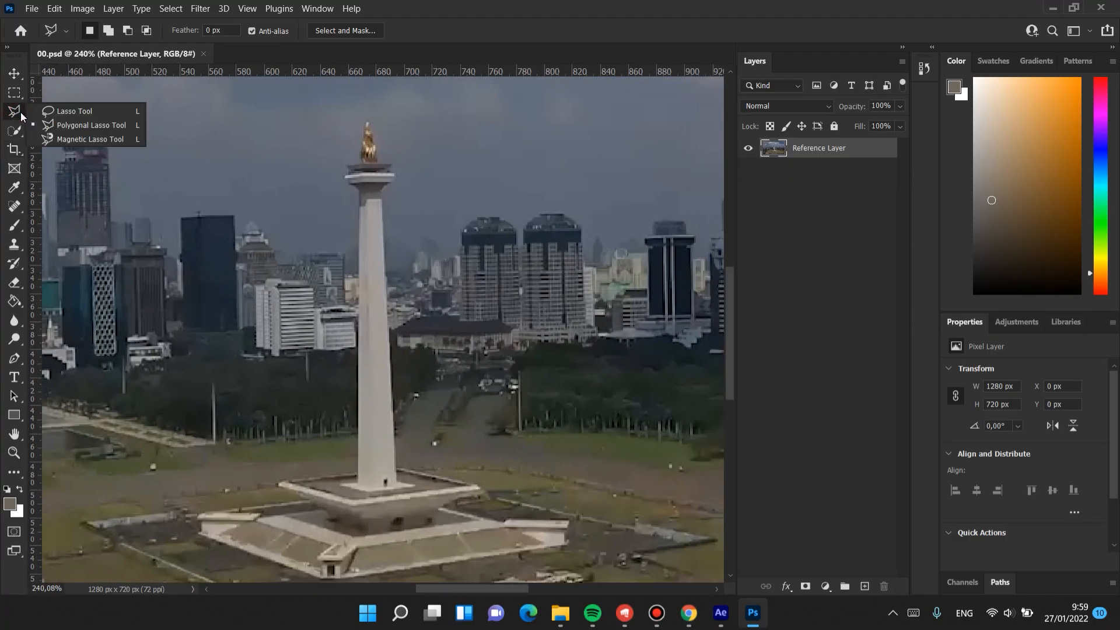
left_click(66, 127)
scroll(362, 199, "up", 4)
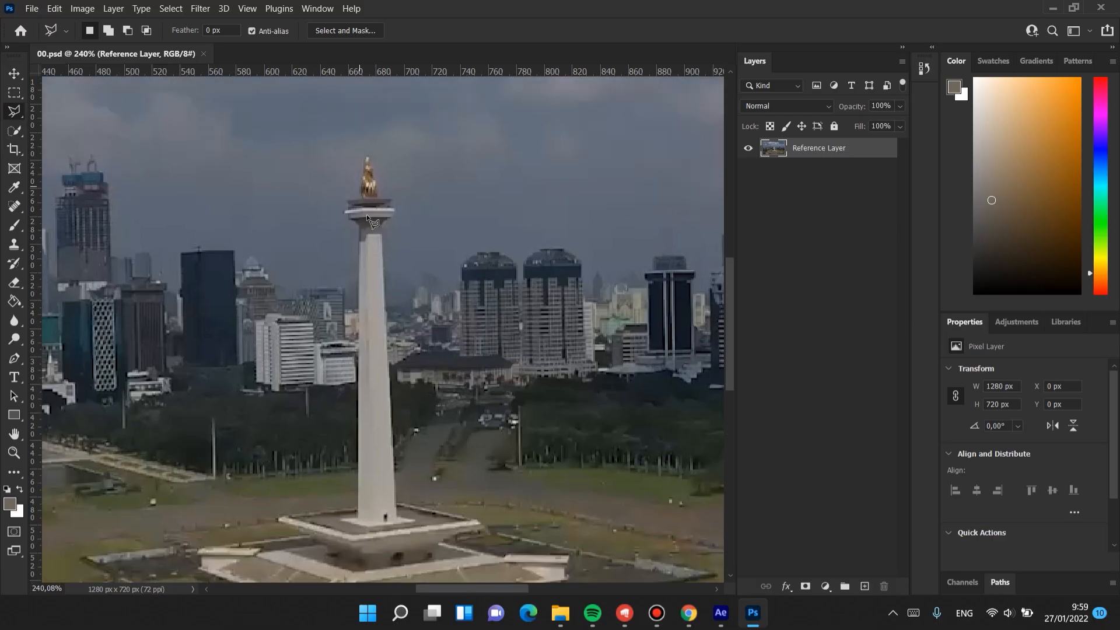
scroll(367, 217, "up", 5)
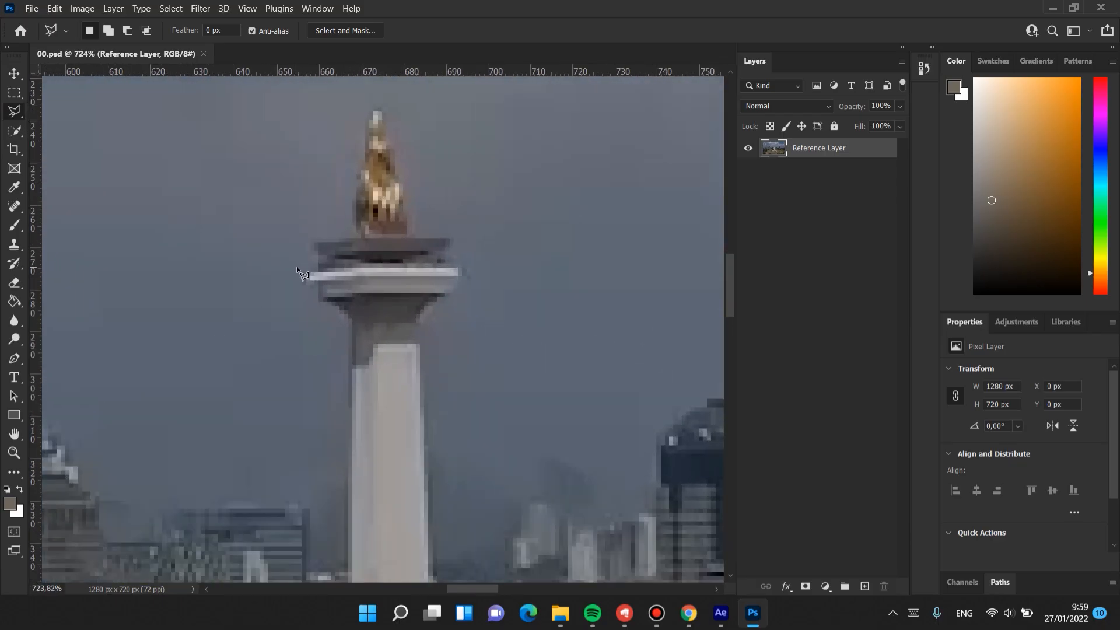
left_click(293, 270)
left_click(478, 267)
left_click(469, 226)
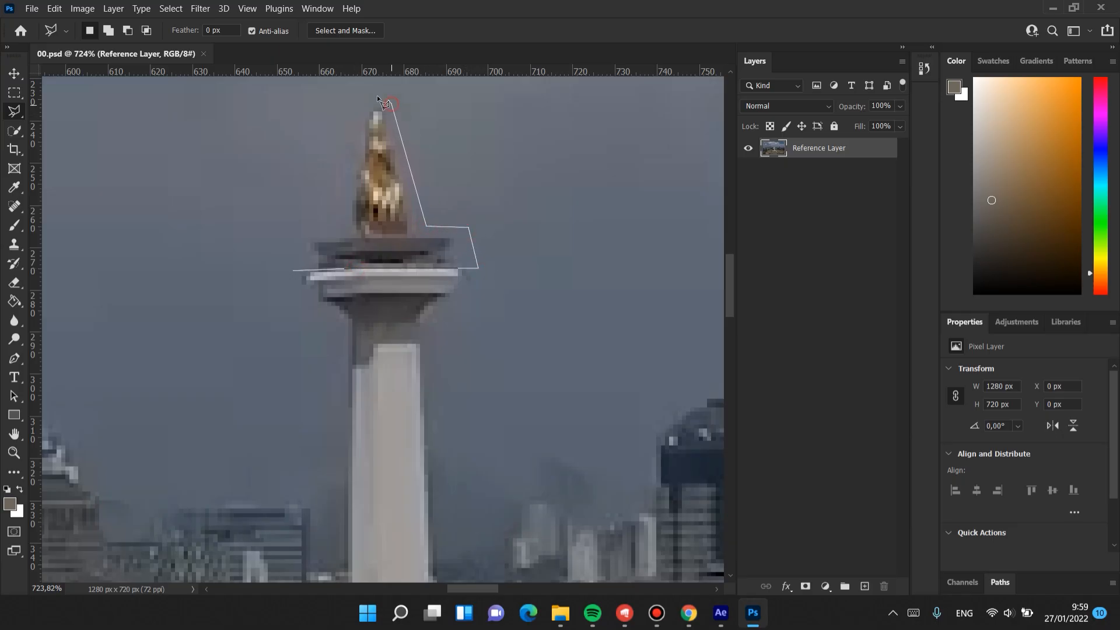
left_click(346, 105)
left_click(292, 269)
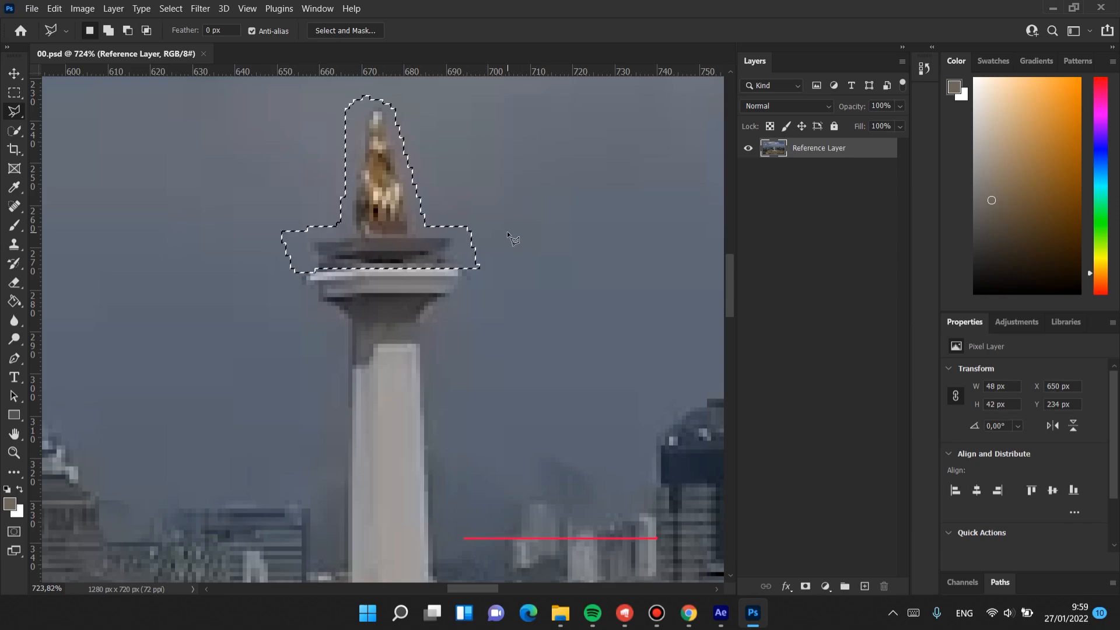
Copy the selected flame top to a new layer and check the cut-out by toggling both layers' visibility.
key("ctrl+c")
key("ctrl+v")
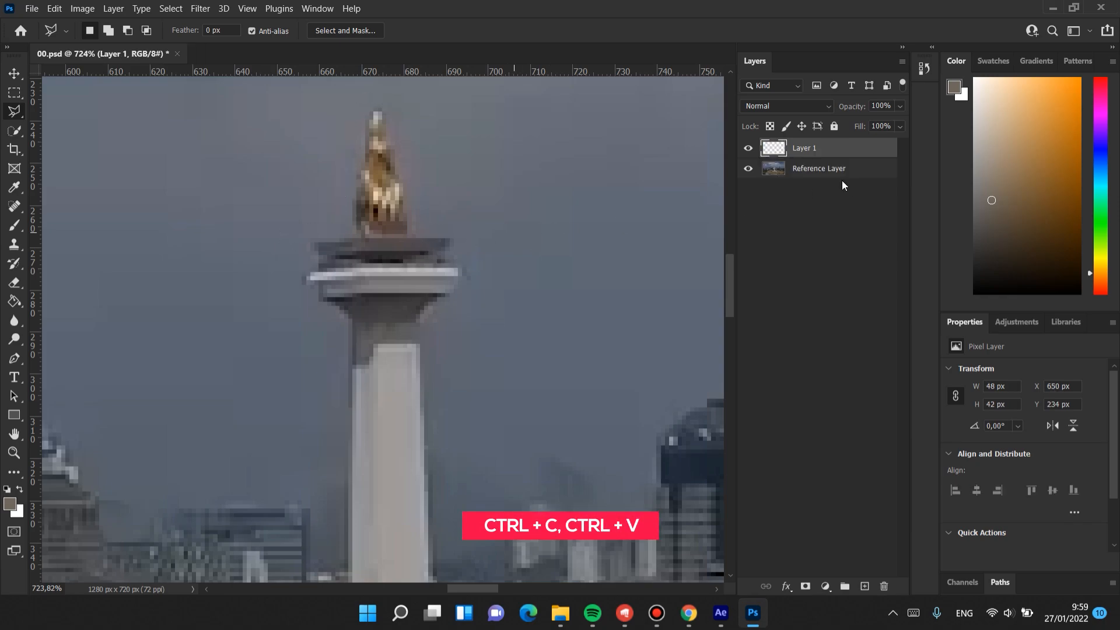
left_click(747, 169)
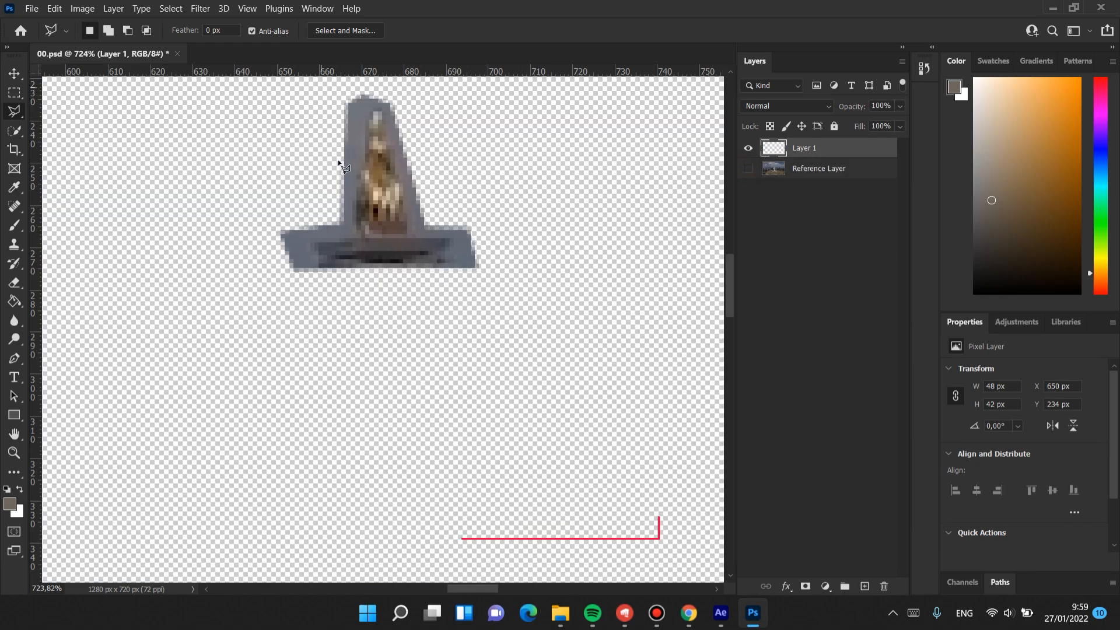
scroll(430, 220, "up", 2)
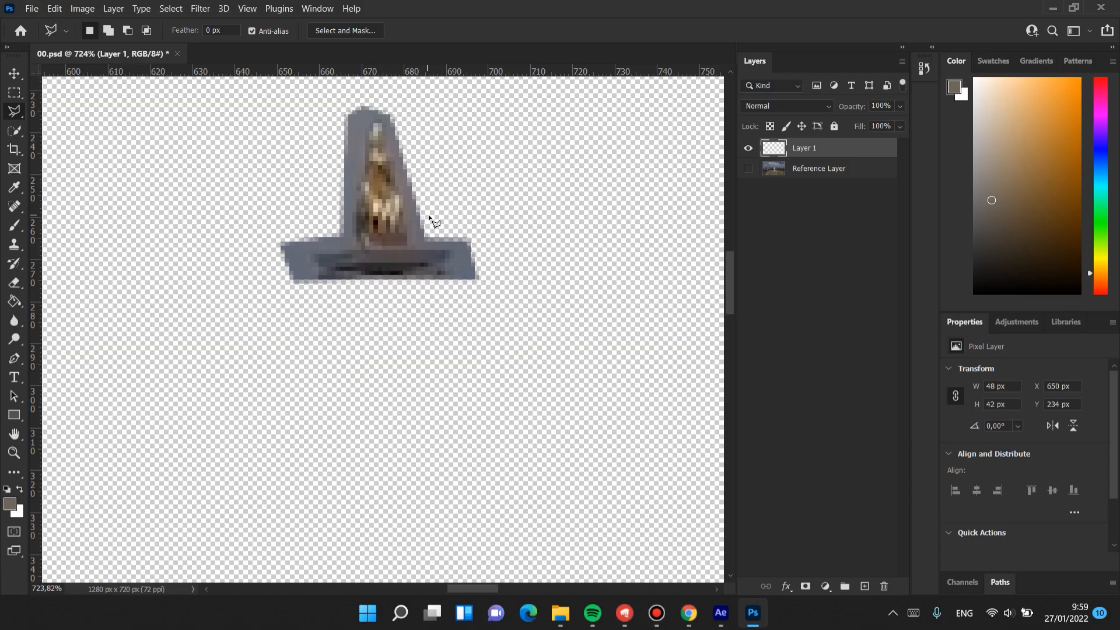
left_click(748, 150)
left_click(748, 150)
left_click(748, 168)
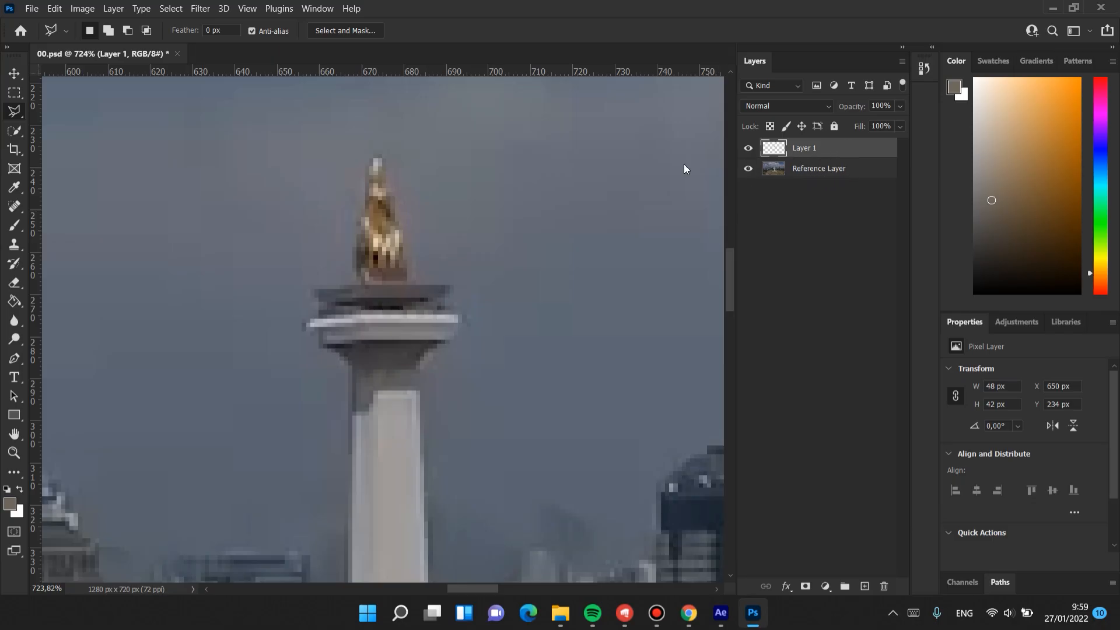
Reselect the flame top's outline, make the Reference Layer active and hide Layer 1.
left_click(14, 130)
mouse_move(315, 172)
left_mouse_down()
mouse_move(373, 315)
mouse_move(487, 245)
mouse_move(418, 256)
left_mouse_up()
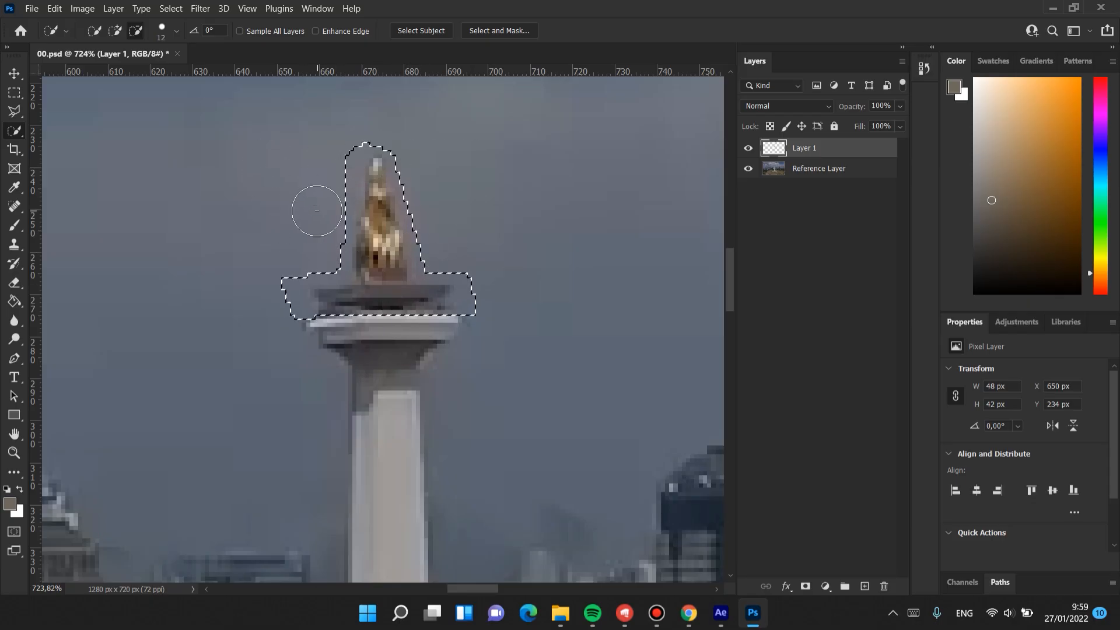
left_click(826, 169)
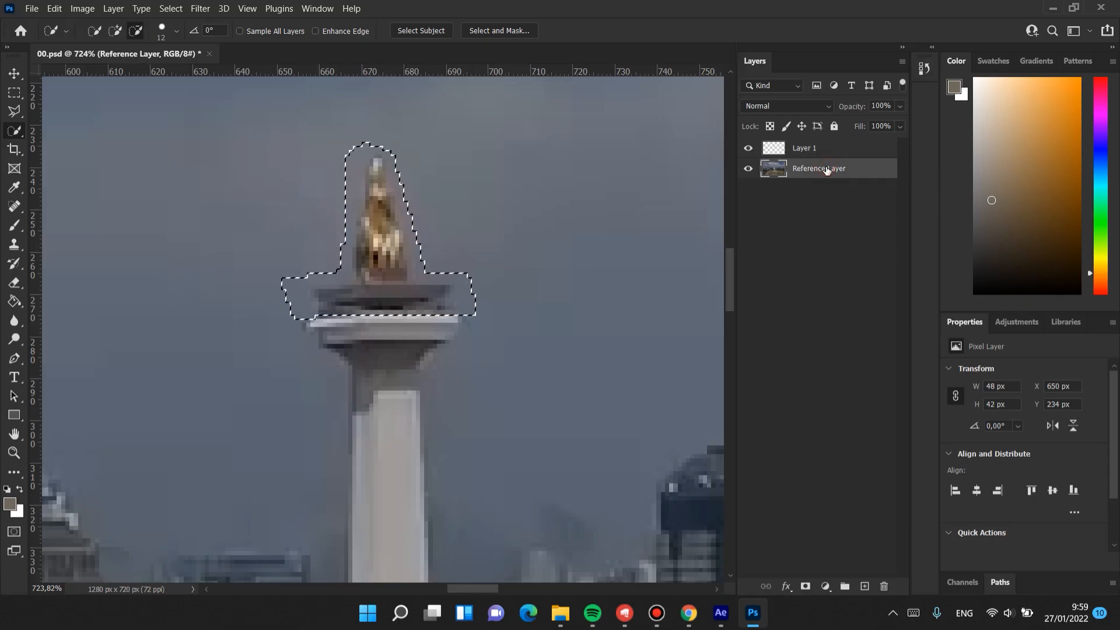
left_click(749, 150)
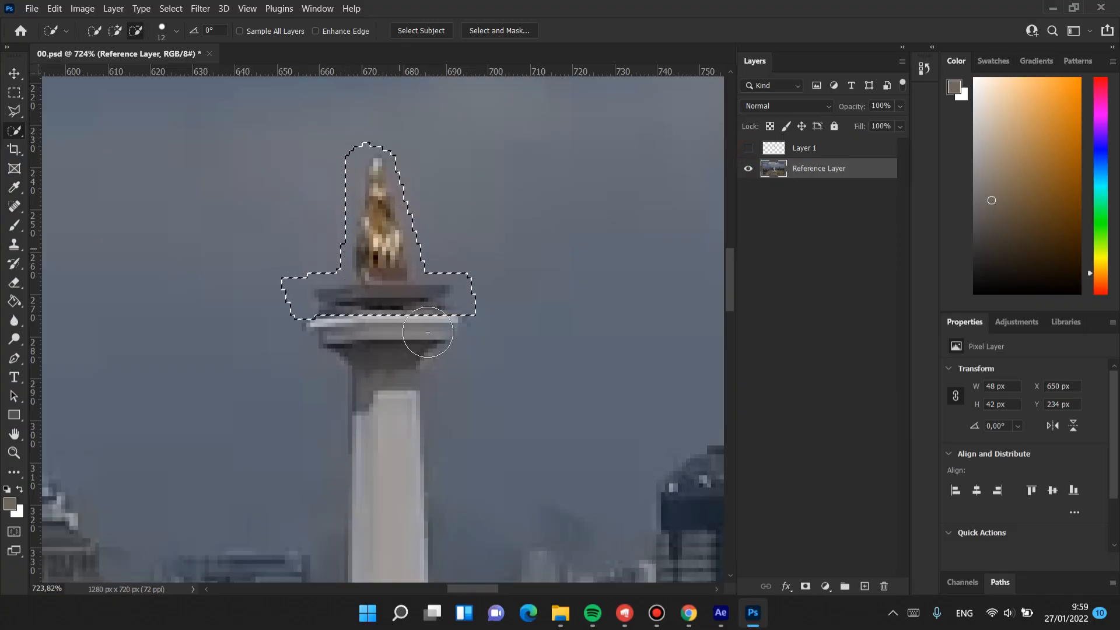
Fill the selection on the Reference Layer with Content-Aware contents, Color Adaptation on, Normal mode and 100% opacity, and deselect.
right_click(379, 243)
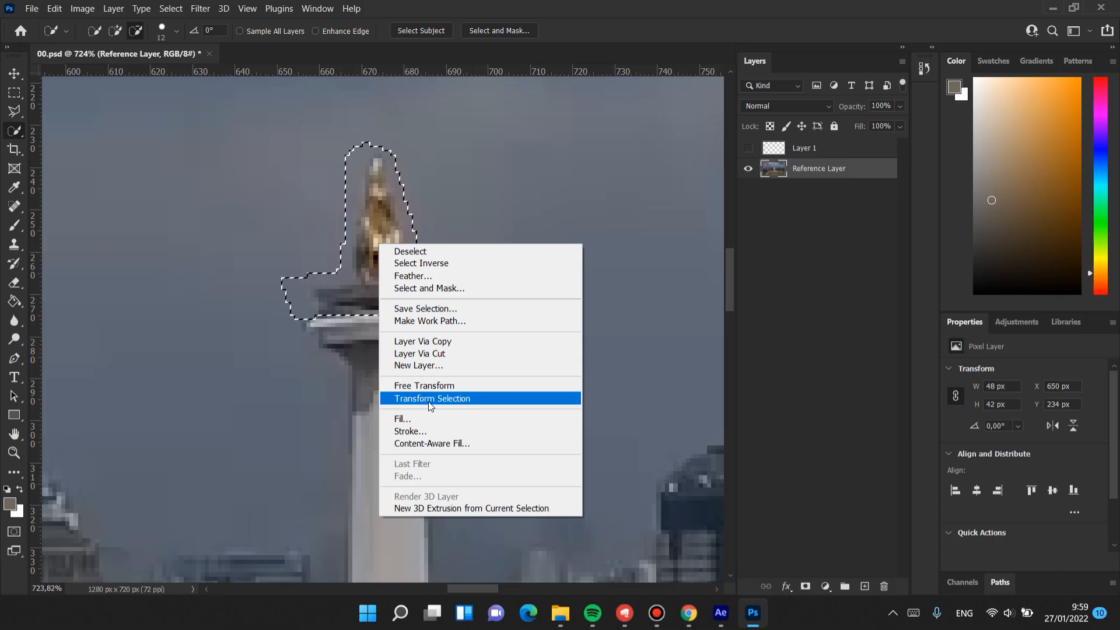
left_click(408, 419)
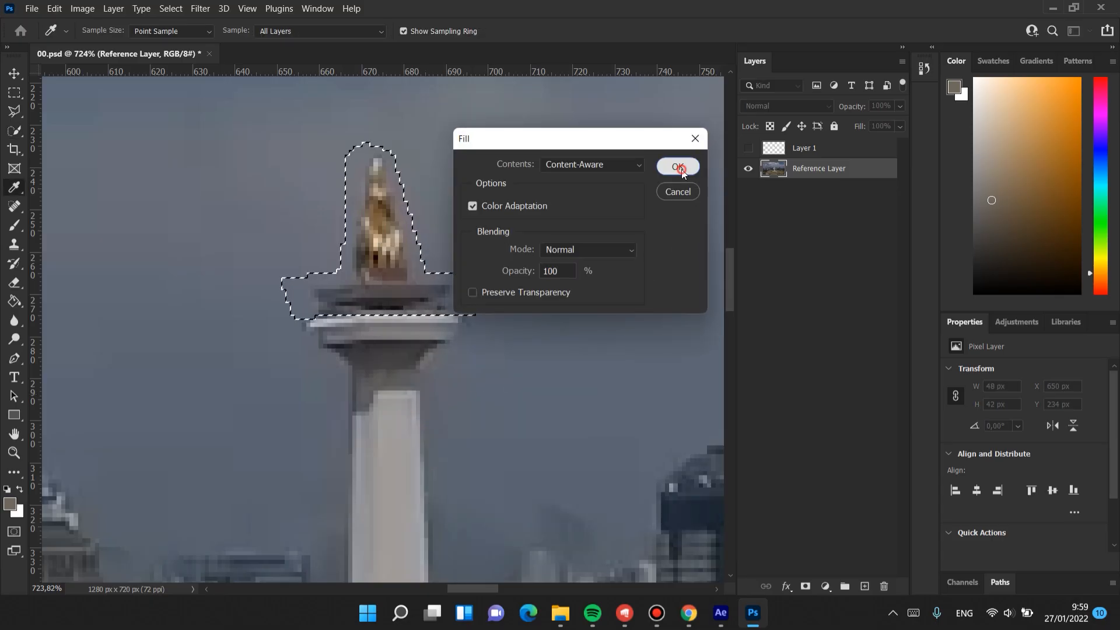
left_click(674, 165)
key("ctrl+d")
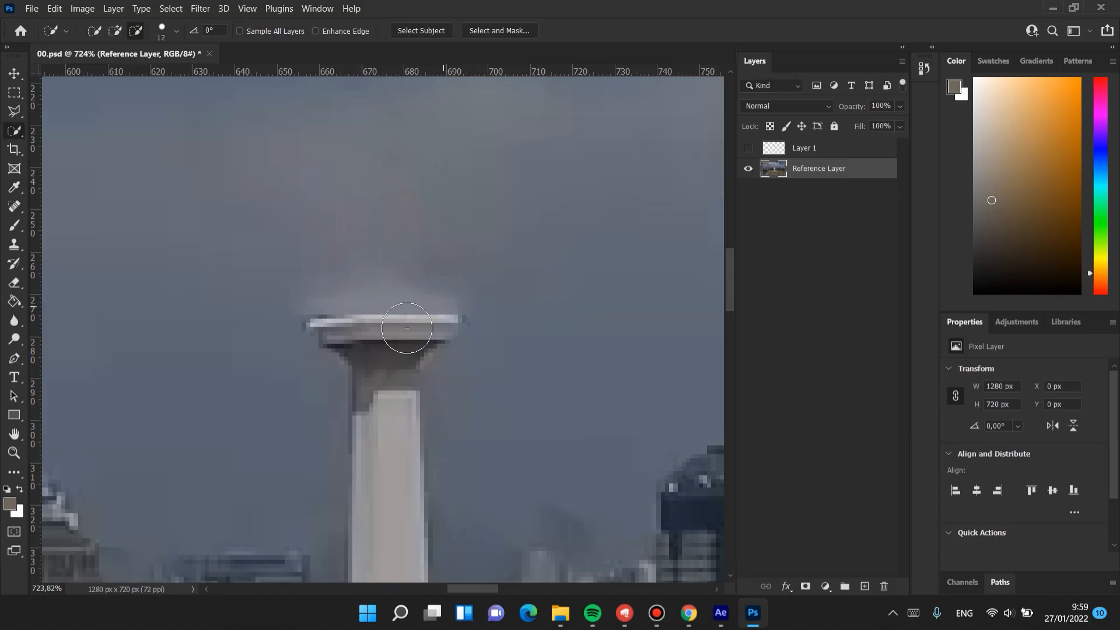
Examine the monument's column and its stepped base below the filled area.
scroll(476, 353, "down", 2)
scroll(476, 353, "down", 4)
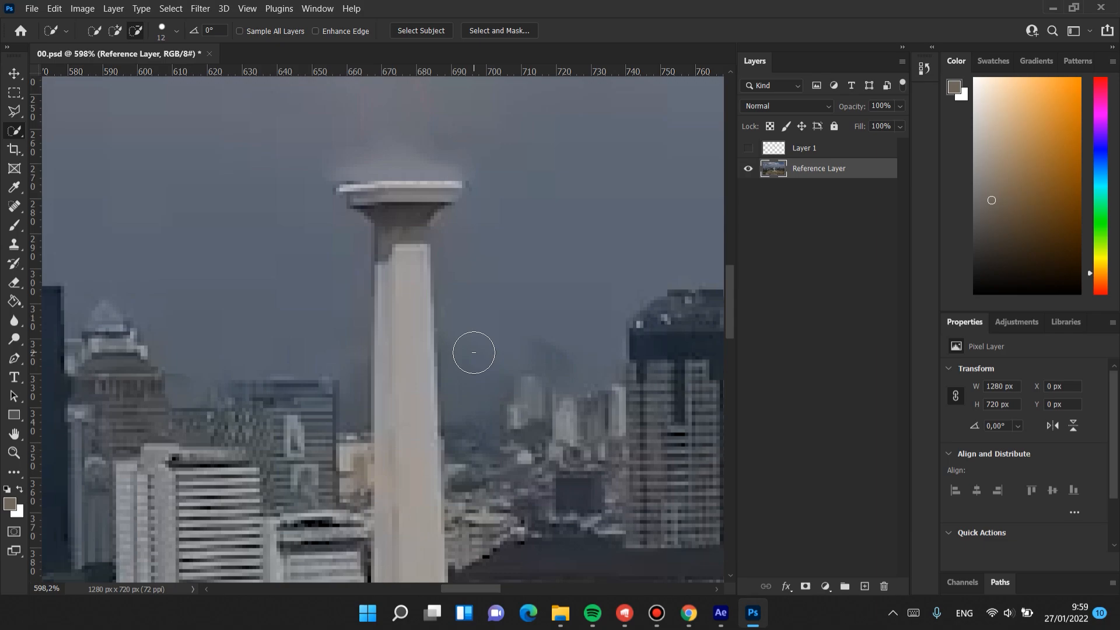
scroll(474, 352, "down", 5)
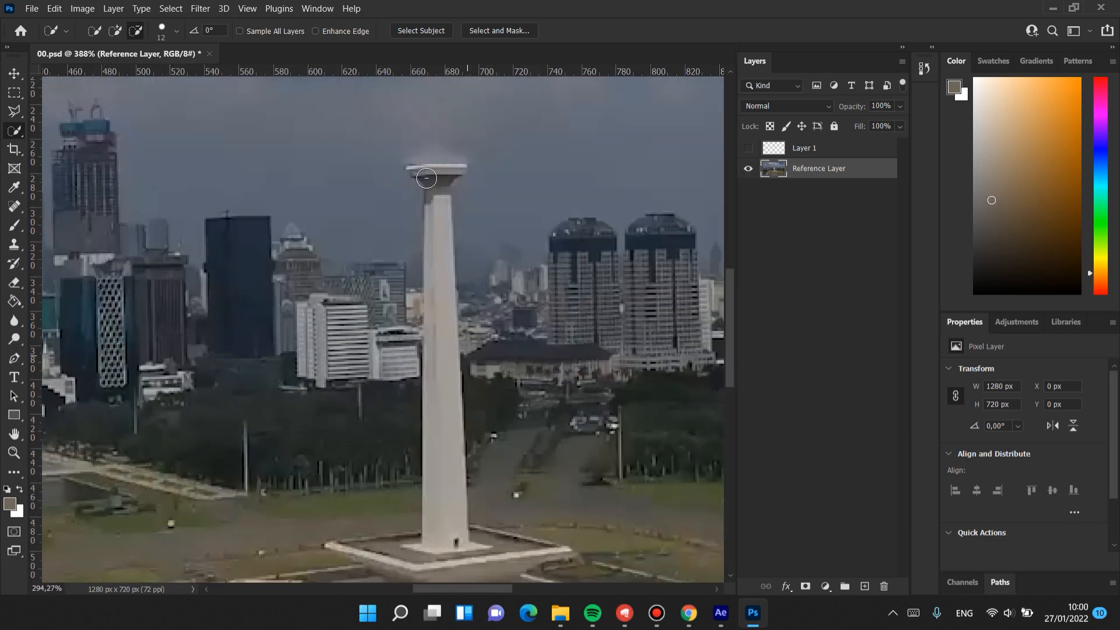
scroll(433, 533, "down", 2)
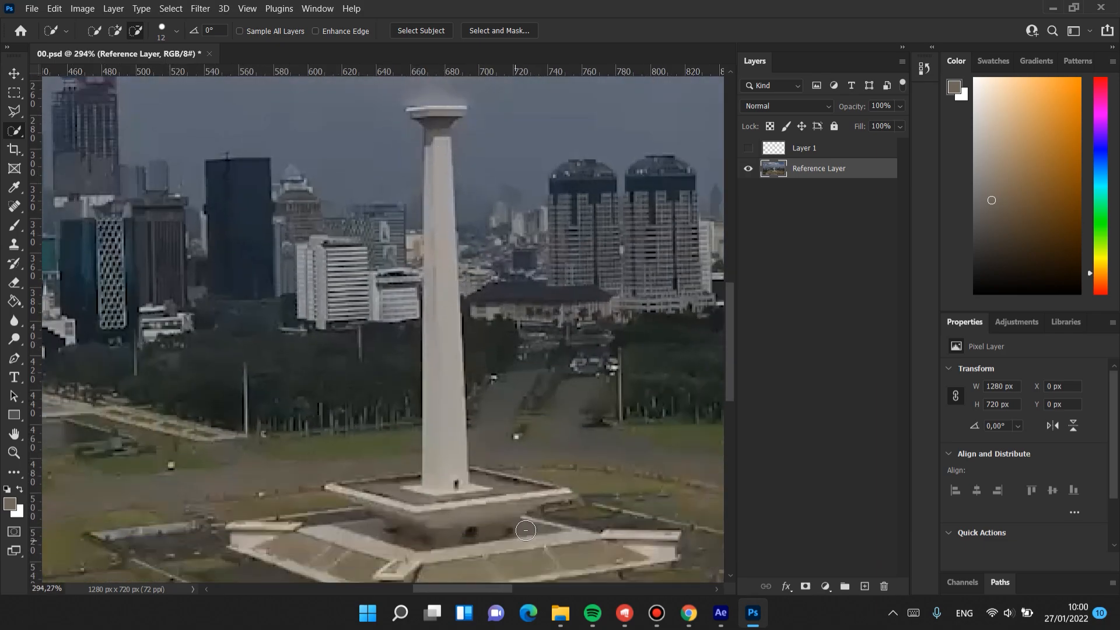
scroll(507, 500, "up", 1)
scroll(474, 217, "up", 3)
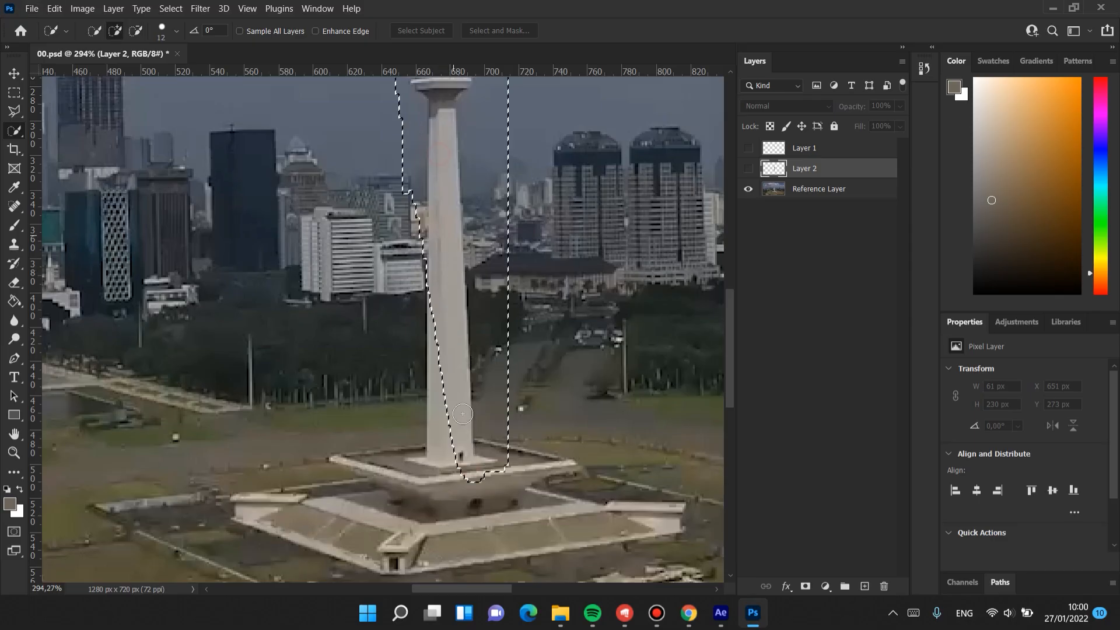
Paint over the leftover light line on the base's upper platform with the Brush, using a grey sampled from the platform surface.
scroll(416, 426, "up", 2)
scroll(416, 426, "up", 3)
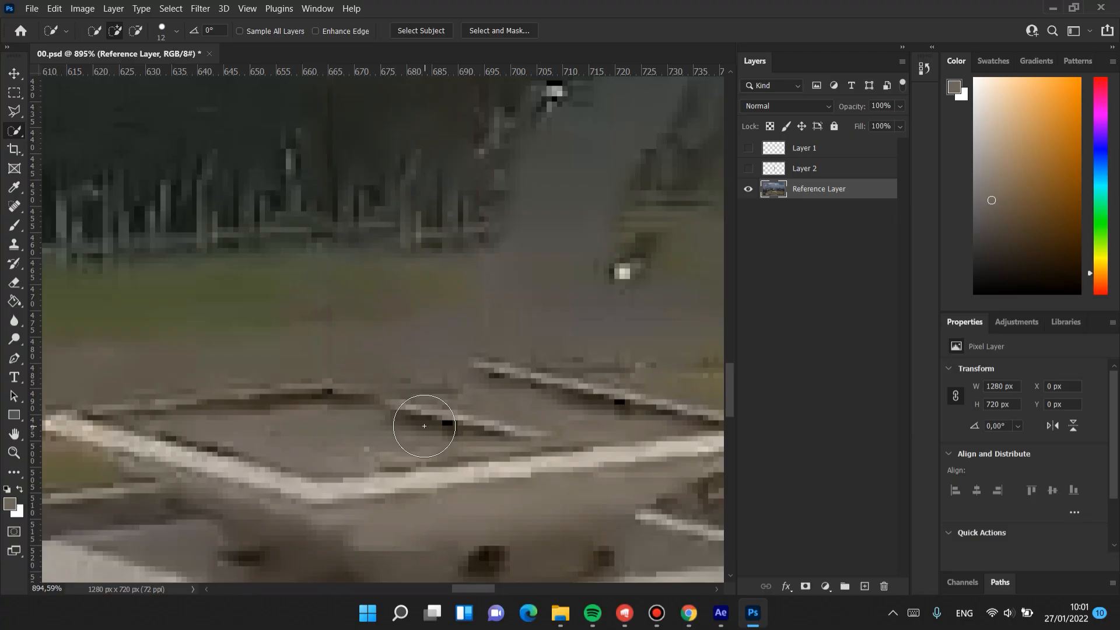
left_click(16, 226)
right_click(16, 227)
left_click(56, 225)
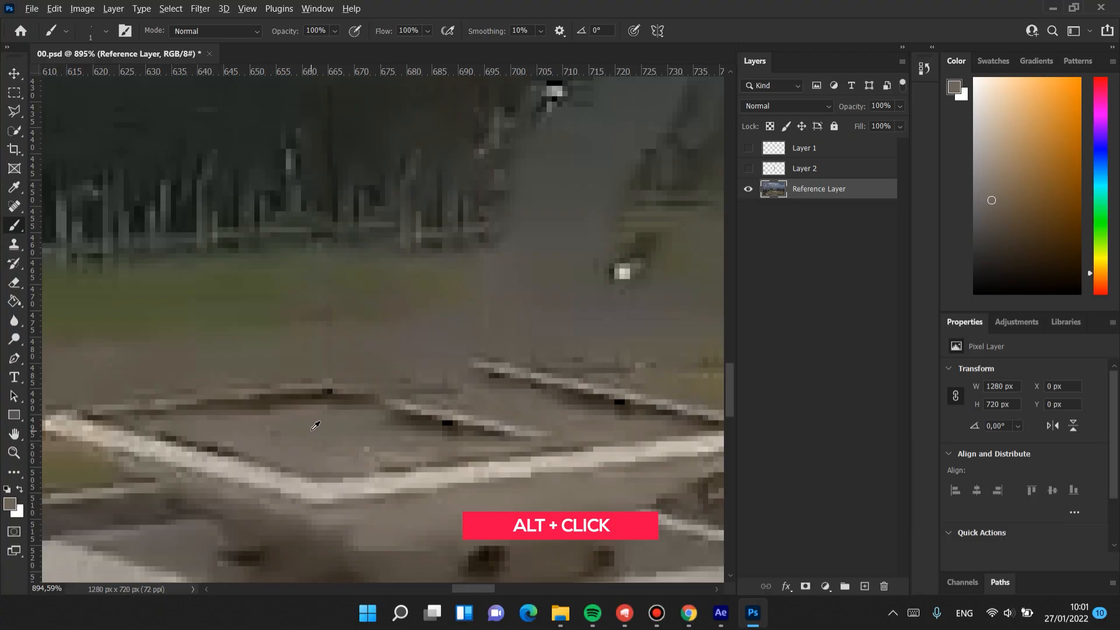
left_click(311, 424, "alt")
mouse_move(379, 407)
left_mouse_down()
mouse_move(431, 421)
mouse_move(470, 413)
mouse_move(505, 431)
mouse_move(517, 419)
mouse_move(476, 424)
mouse_move(492, 426)
left_mouse_up()
Redraw the platform's dark back edge up to its rear corner with the Brush, sampling the neighbouring edge colours.
mouse_move(327, 388)
left_mouse_down()
mouse_move(429, 380)
mouse_move(336, 398)
mouse_move(461, 371)
mouse_move(346, 389)
left_mouse_up()
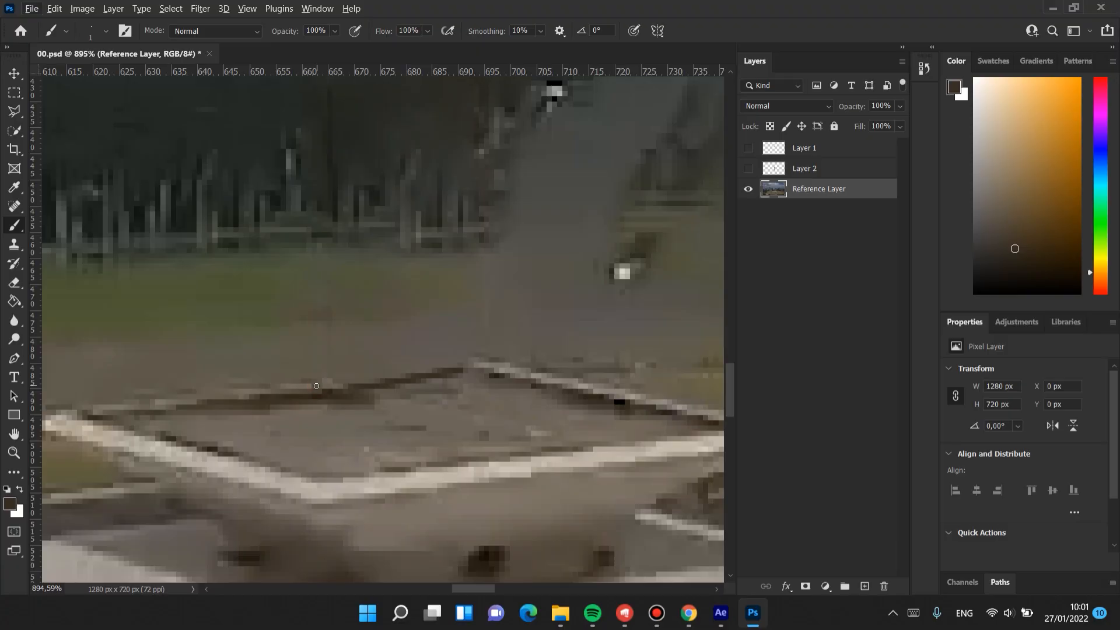
left_click(303, 386, "alt")
scroll(466, 357, "down", 5)
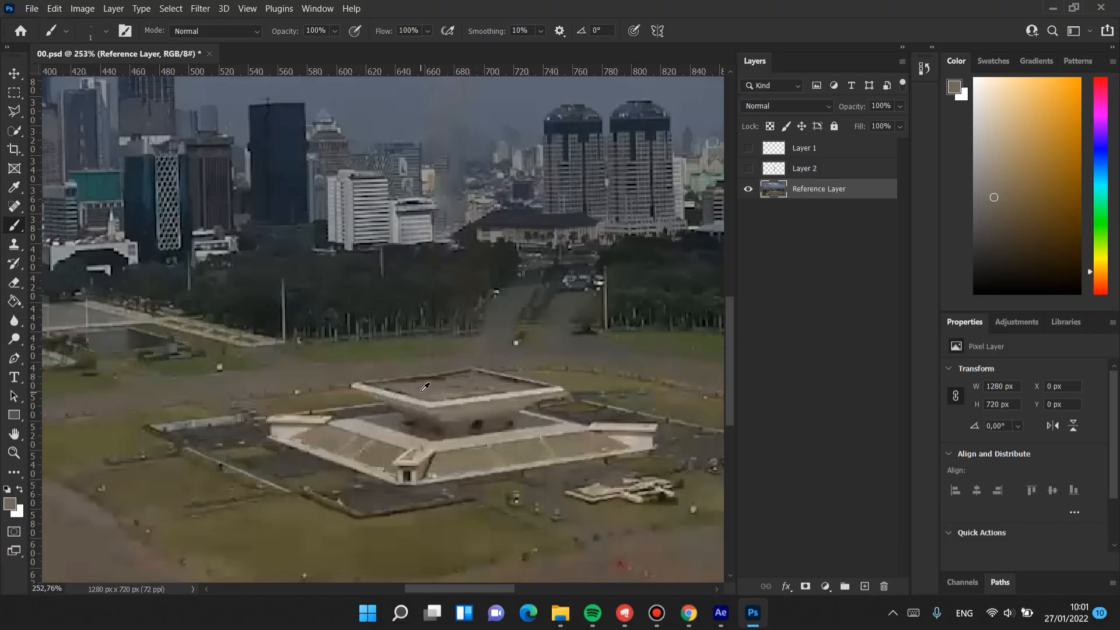
Select the upper platform of the base with the lasso and copy it to a new layer about 155 px wide and 50 px high.
scroll(424, 388, "up", 4)
key("l")
left_click(228, 421)
left_click(481, 460)
left_click(402, 319)
key("ctrl+j")
Select the upper platform's outline, hide Layer 3, remove the platform from the Reference Layer and deselect.
key("w")
left_click_drag(109, 307, 274, 475)
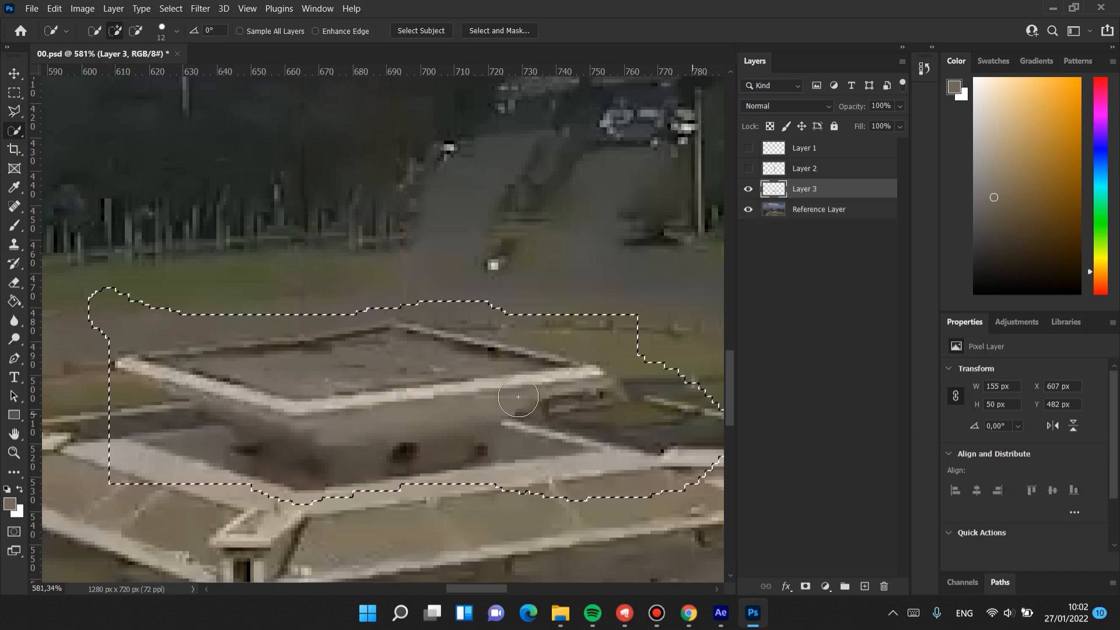
left_click(773, 189, "ctrl")
left_click(748, 189)
left_click(820, 210)
key("ctrl+d")
Touch up the area where the upper platform stood by painting with the Brush on the Reference Layer, keeping Layer 3 hidden.
key("b")
scroll(306, 384, "down", 5)
mouse_move(748, 189)
left_mouse_down()
mouse_move(748, 142)
mouse_move(749, 189)
left_mouse_up()
left_click_drag(361, 280, 407, 350)
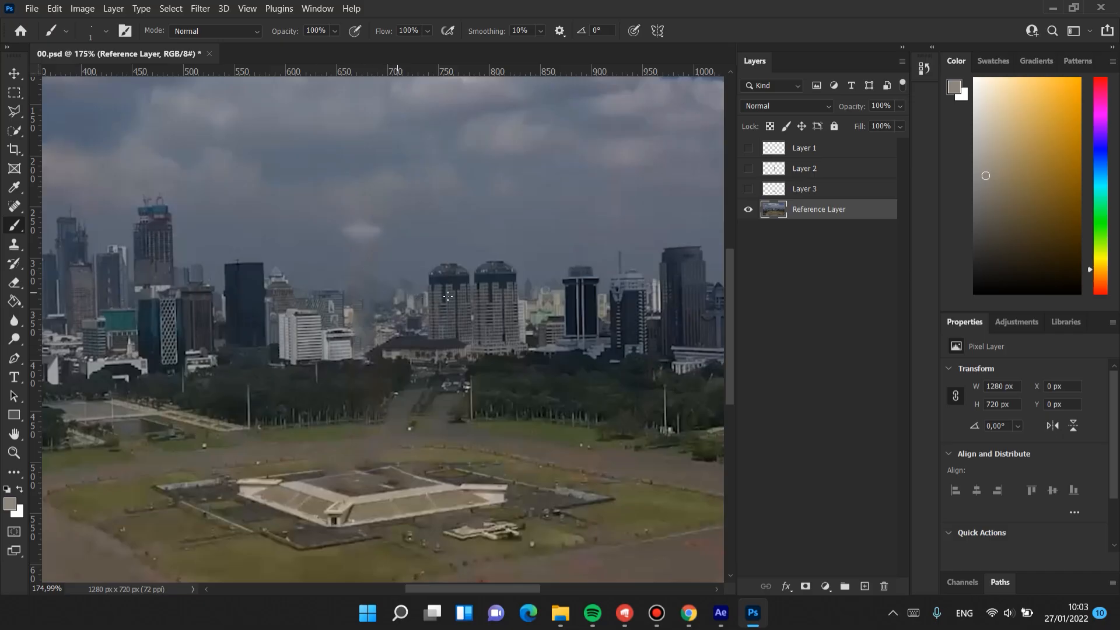
Show Layers 1 to 3 and save the document as 00.psd in the Mentahan folder with Maximize Compatibility on.
left_click_drag(749, 189, 748, 147)
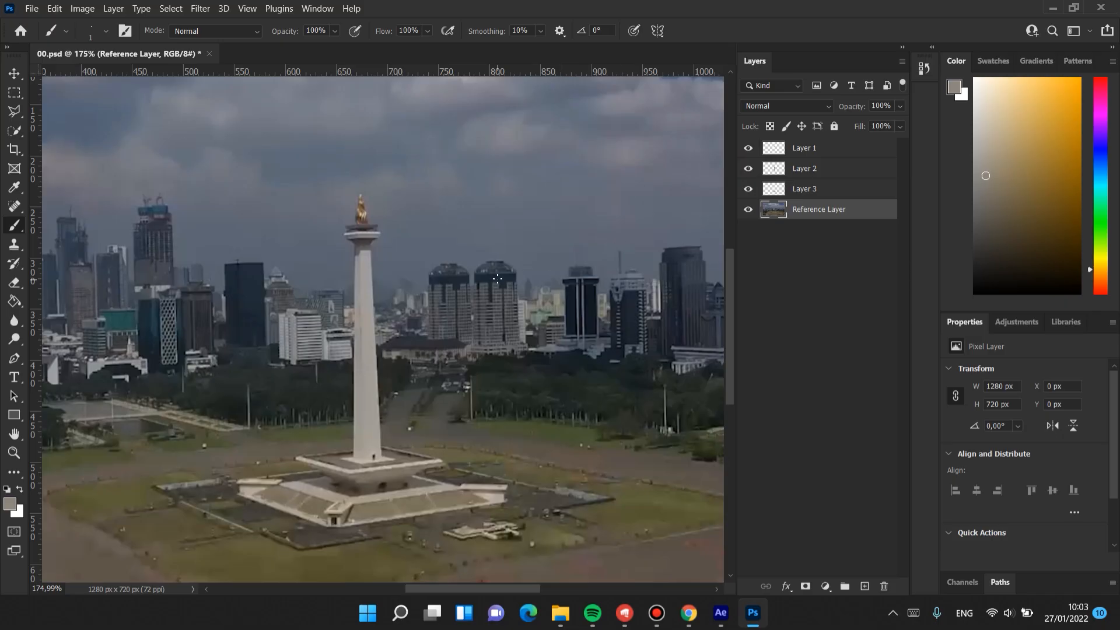
key("ctrl+shift+s")
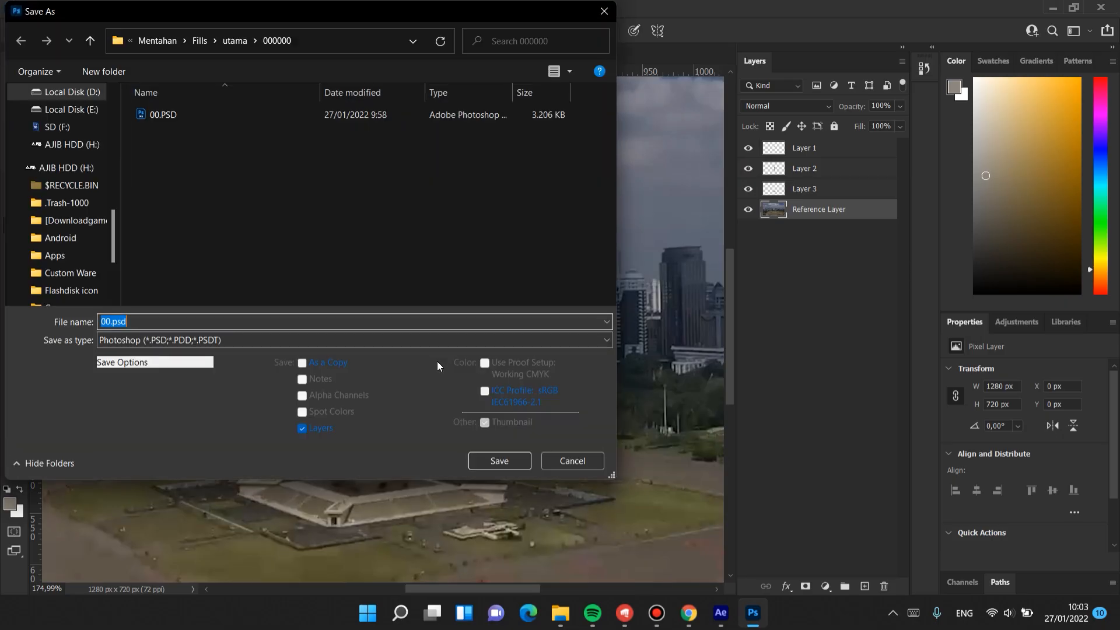
left_click(238, 39)
left_click(170, 40)
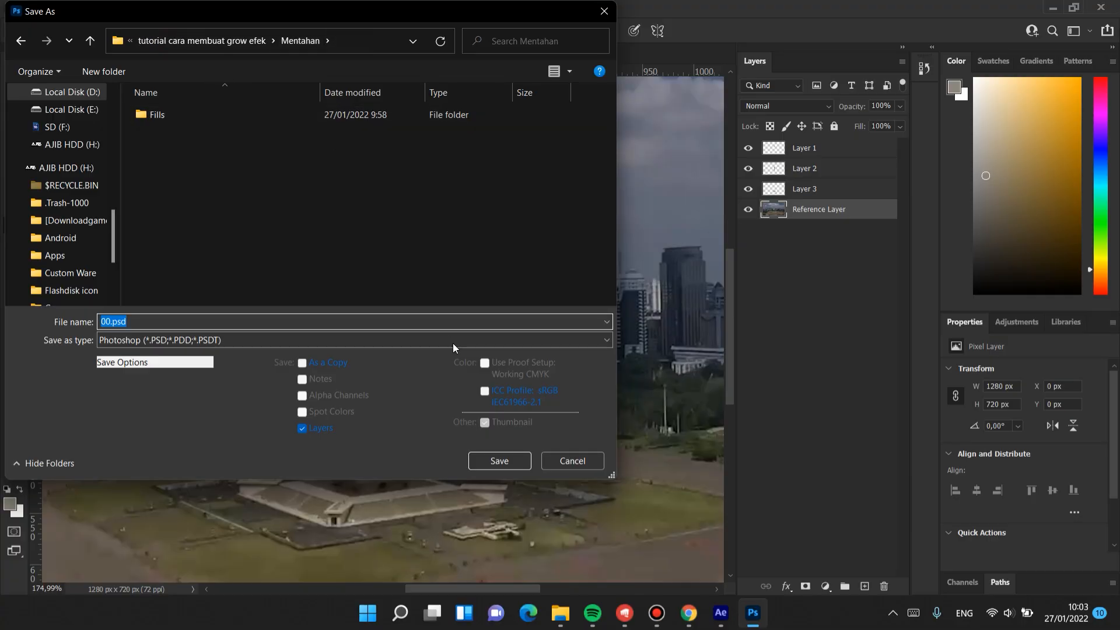
left_click(514, 463)
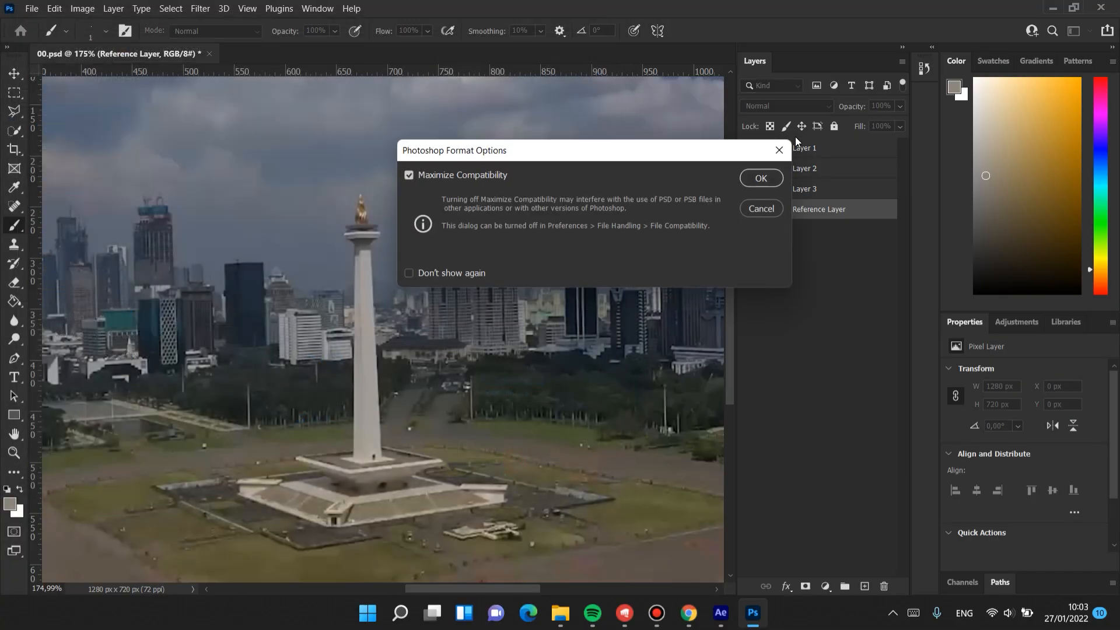
left_click(763, 181)
Import 00.psd from the Mentahan folder into the utama composition in After Effects as a Composition with Editable Layer Styles.
left_click(560, 614)
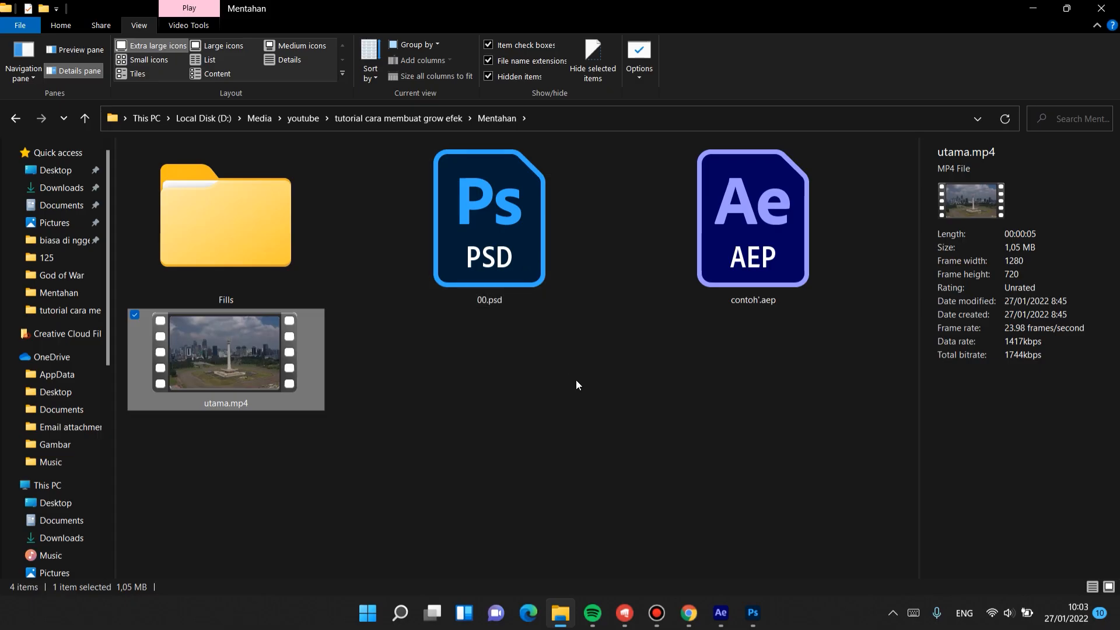
left_click_drag(468, 210, 191, 545)
key("alt+Tab")
key("alt+Tab")
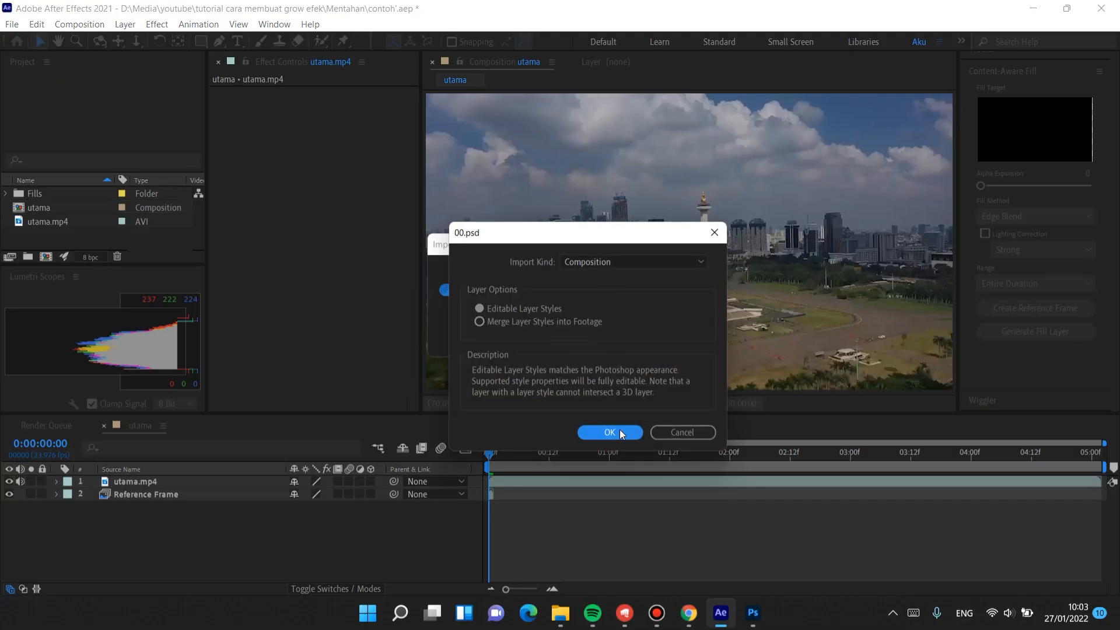
left_click(616, 435)
Copy Layers 1 to 3 and the Reference Layer from the 00 composition and paste them into the utama composition.
double_click(233, 484)
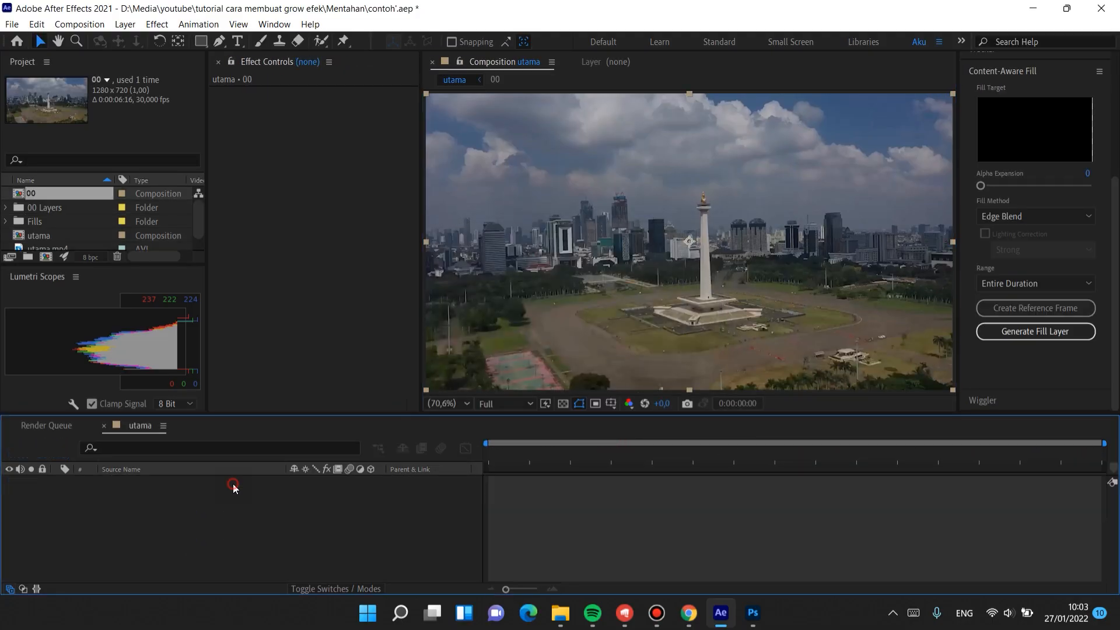
left_click_drag(274, 537, 139, 474)
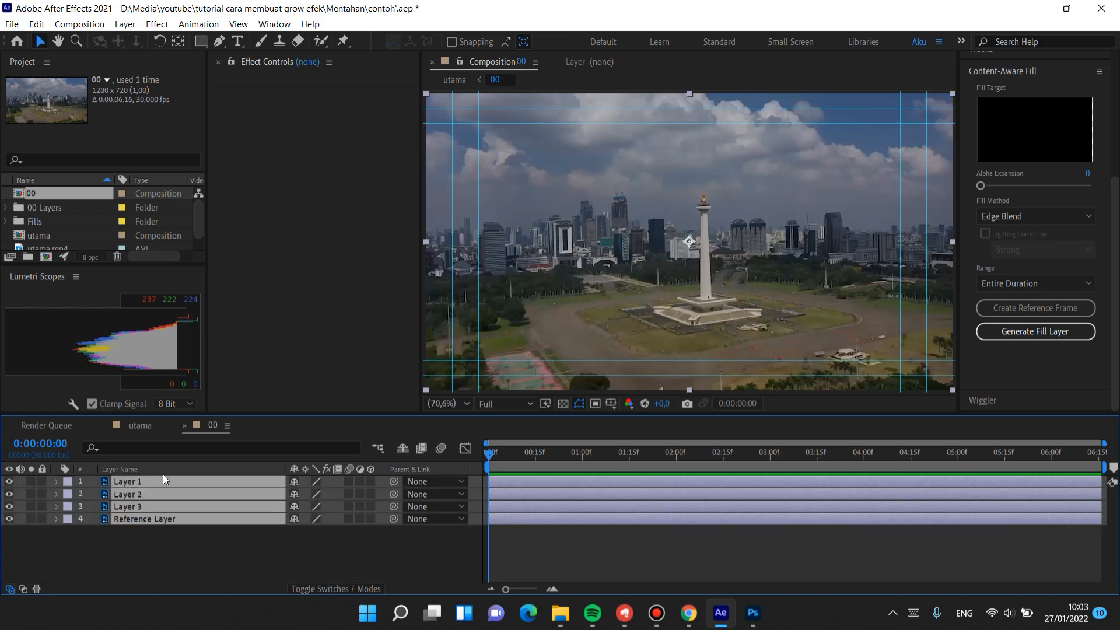
left_click(133, 428)
key("ctrl+v")
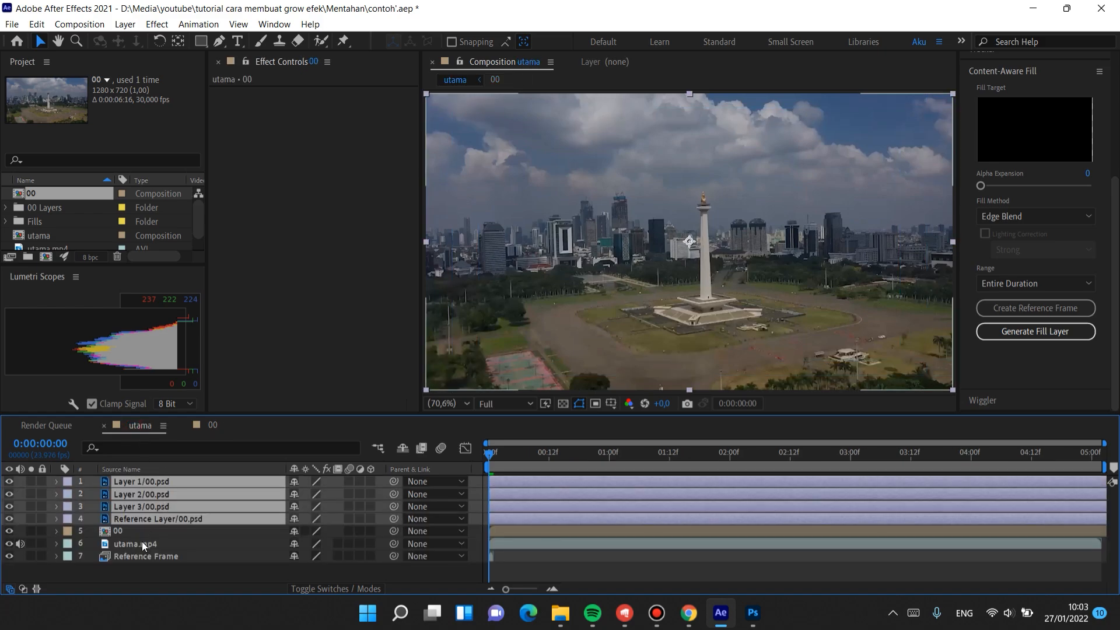
Delete the nested 00 composition and the Reference Frame layer from the utama timeline.
left_click(144, 531)
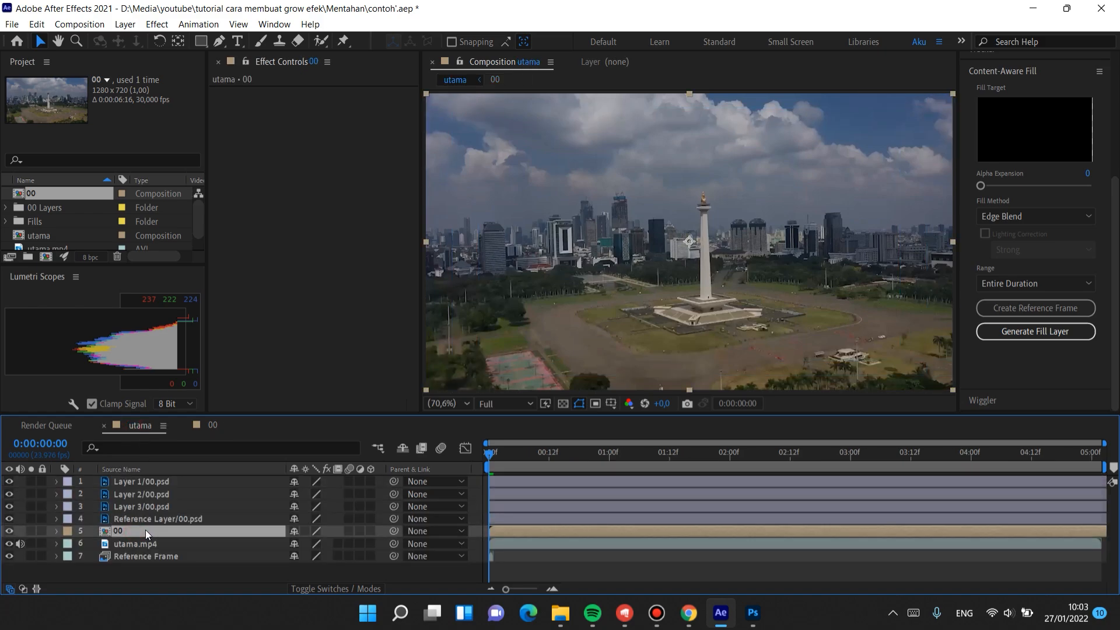
key("Delete")
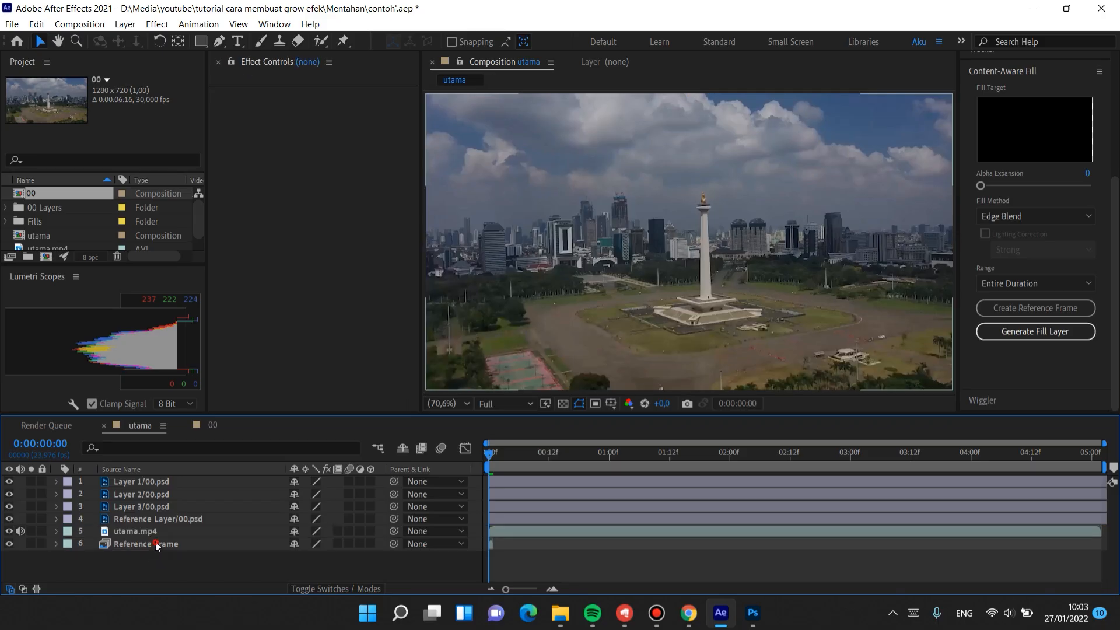
left_click(155, 542)
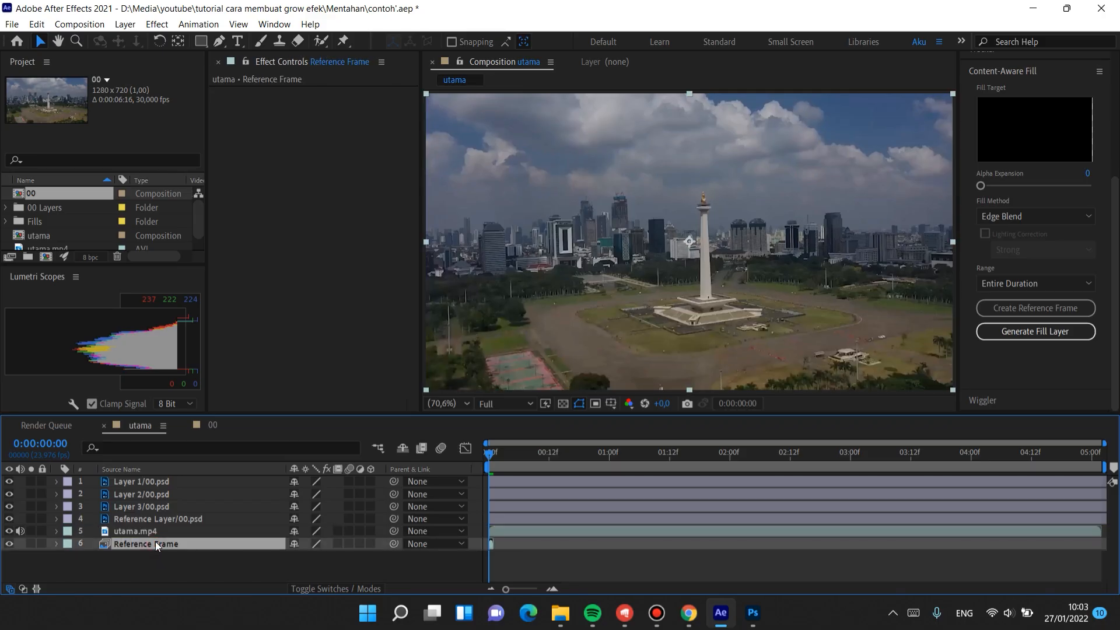
key("Delete")
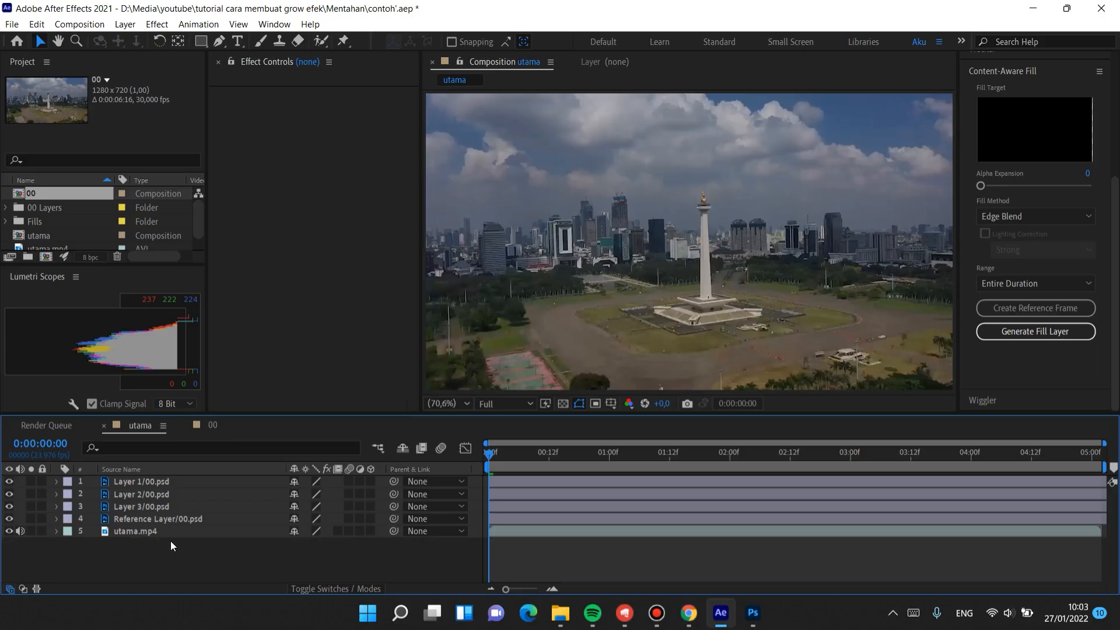
Move the utama.mp4 clip along the timeline so that it starts at frame 16.
scroll(533, 542, "up", 5)
scroll(552, 538, "down", 5)
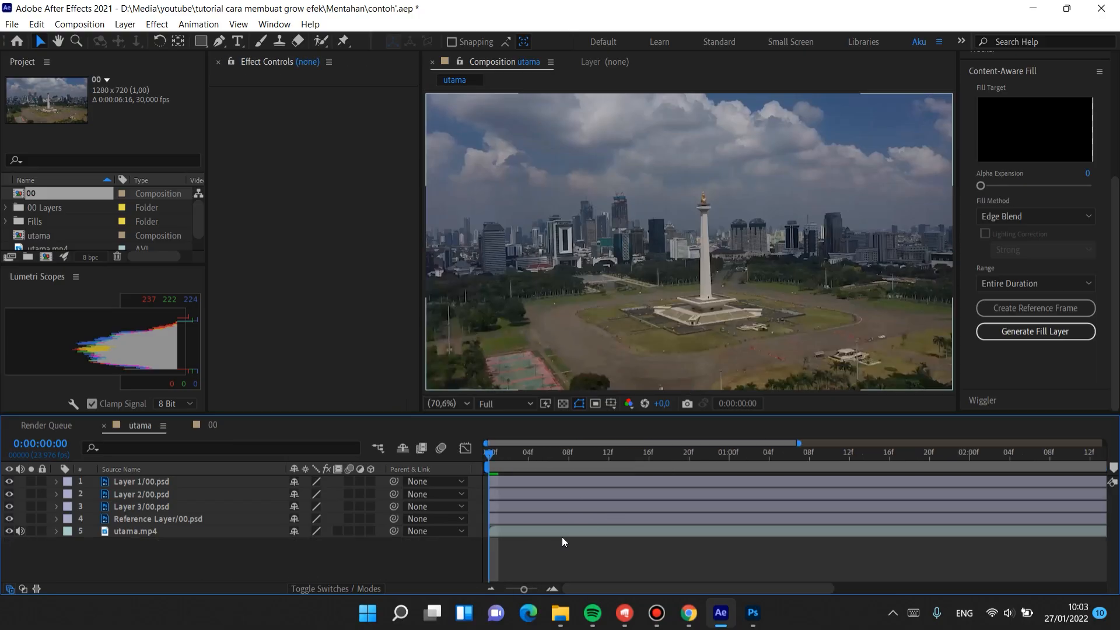
left_click_drag(503, 531, 663, 520)
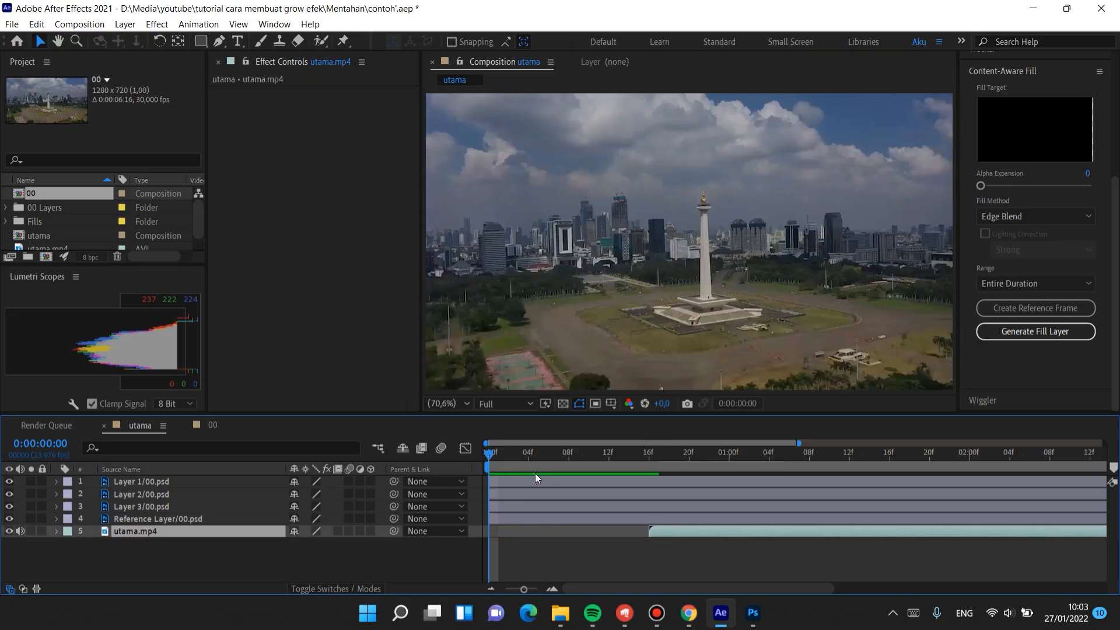
Split Layers 1 to 3 and the Reference Layer at 0:00:00:16 and delete the parts after that time.
left_click(650, 461)
left_click(653, 481)
left_click(657, 509)
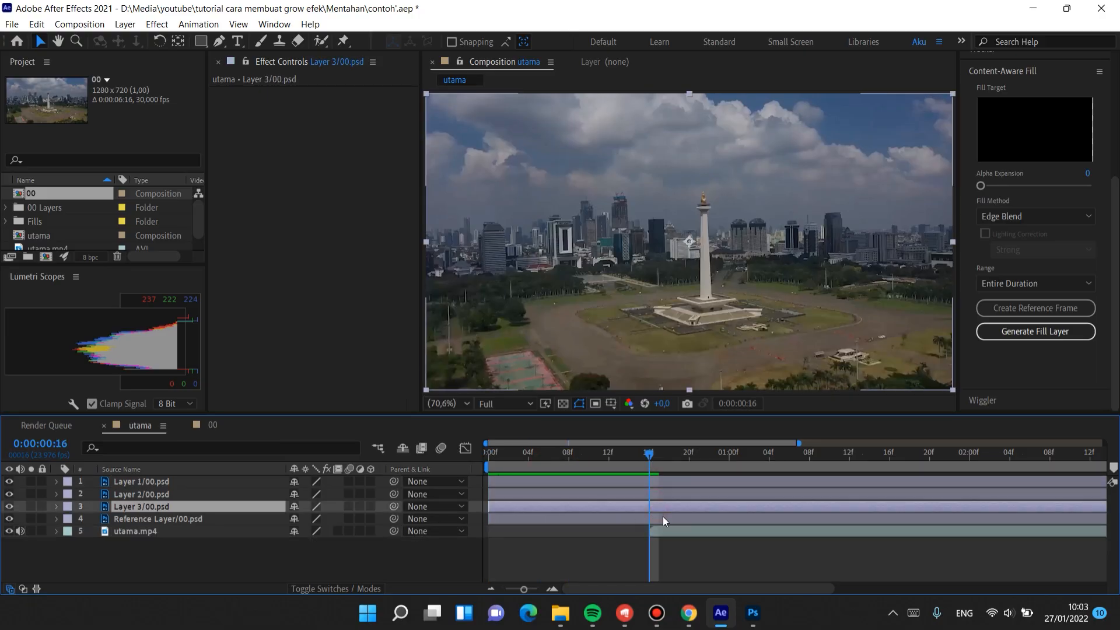
left_click(663, 516)
left_click(662, 486, "shift")
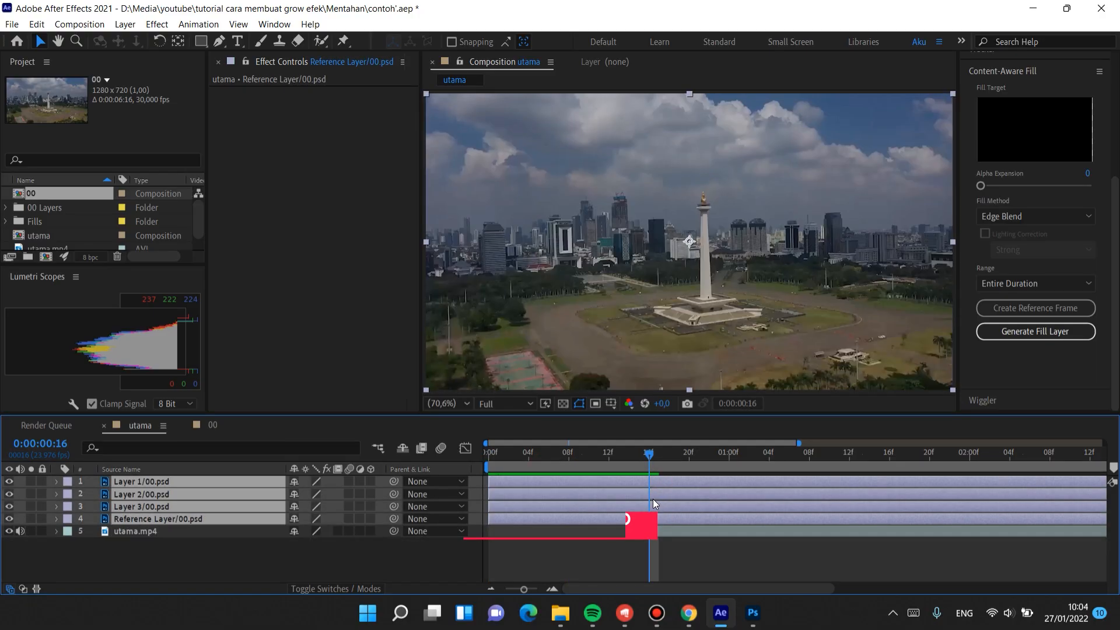
key("ctrl+shift+d")
key("Delete")
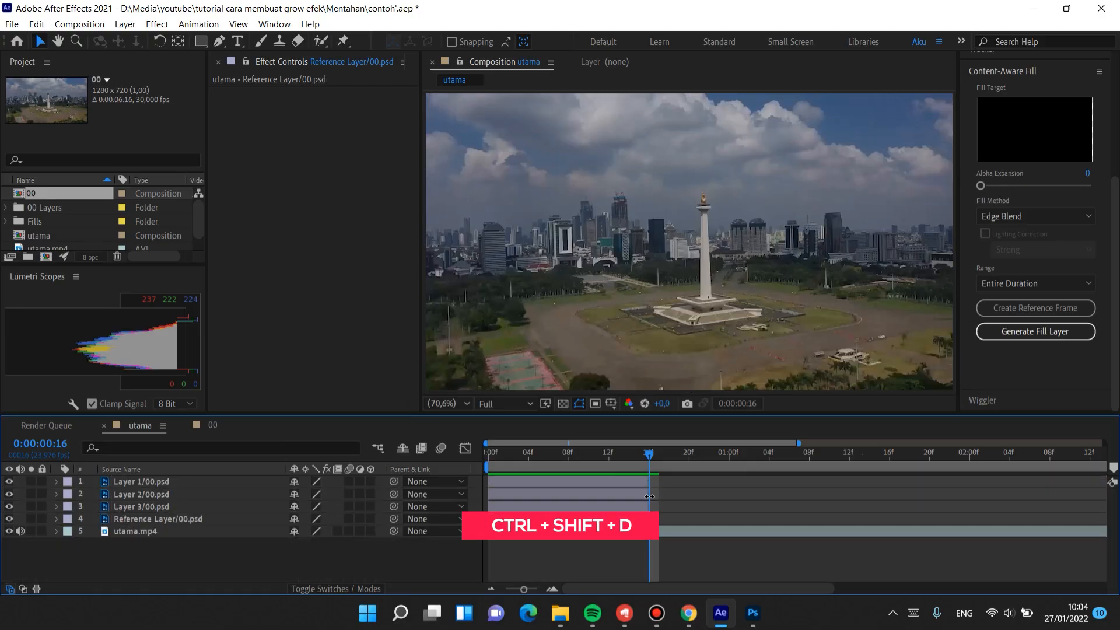
Hide Layers 1 to 3 in turn to check the monument parts at frame 14, and show them all again.
left_click(10, 483)
left_click(10, 494)
left_click(628, 453)
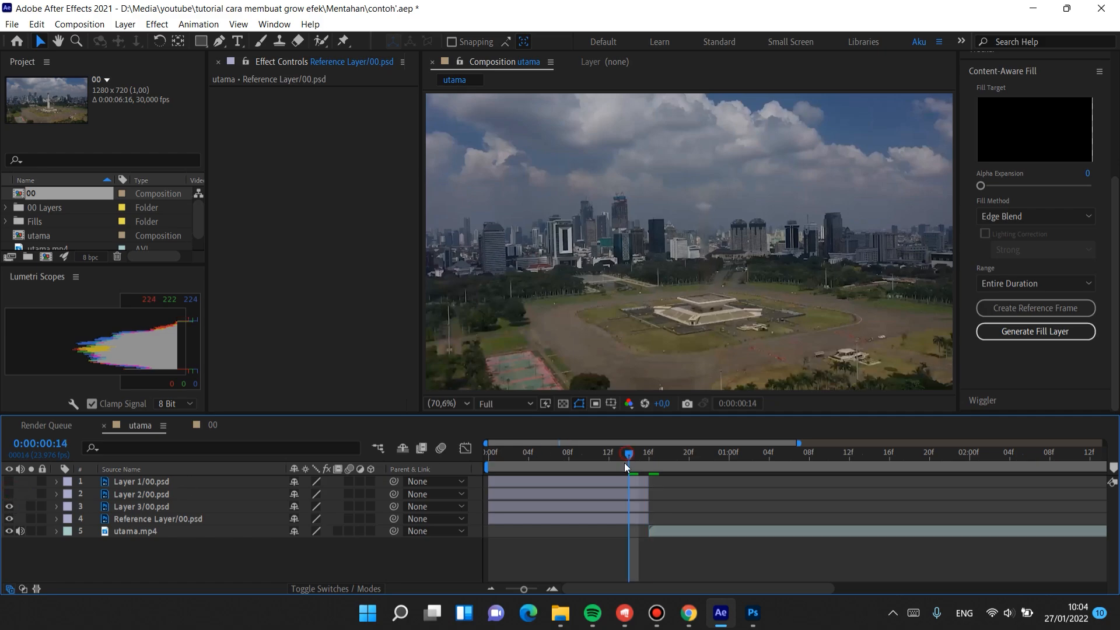
left_click(9, 506)
left_click_drag(9, 507, 8, 484)
Examine the monument's column and golden tip up close, hiding and showing Layer 1 to check which part it holds.
scroll(758, 228, "up", 5)
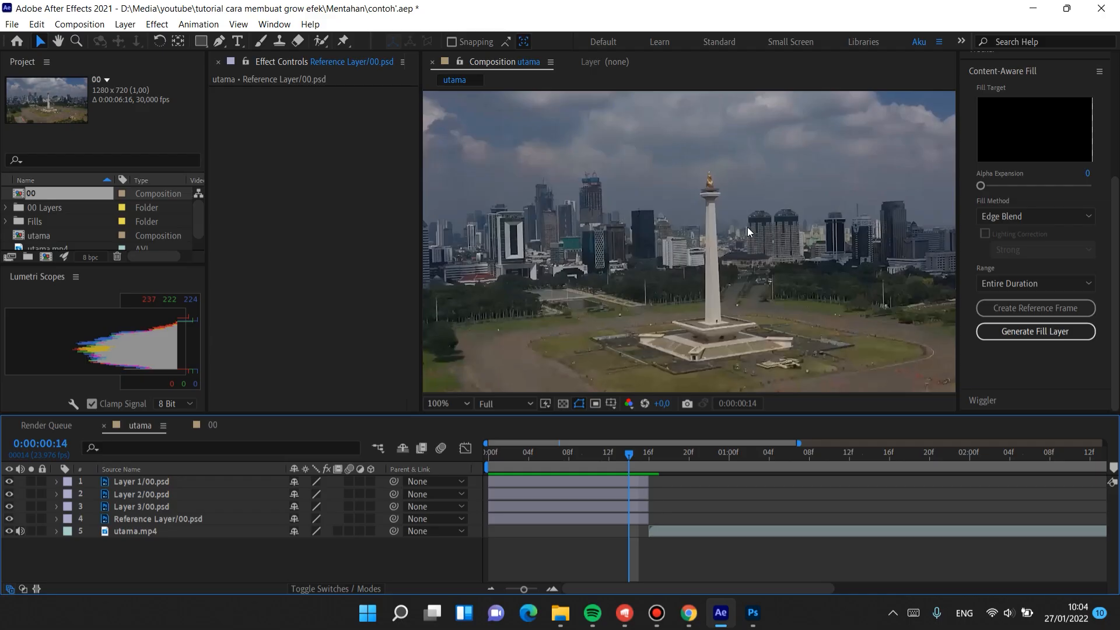
key("h")
scroll(604, 222, "down", 3)
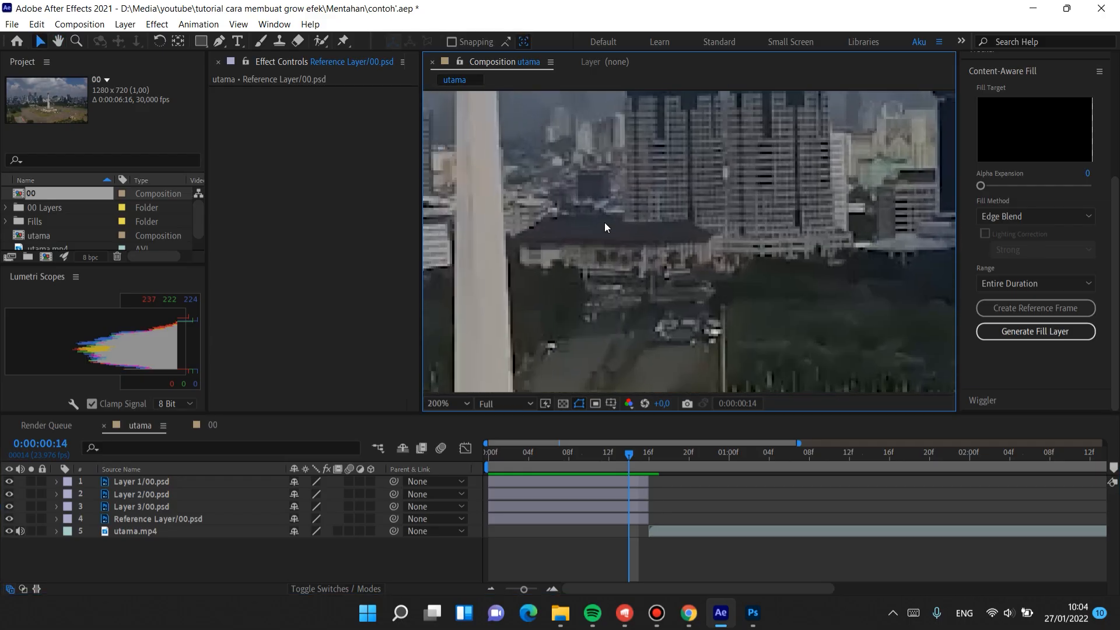
key("v")
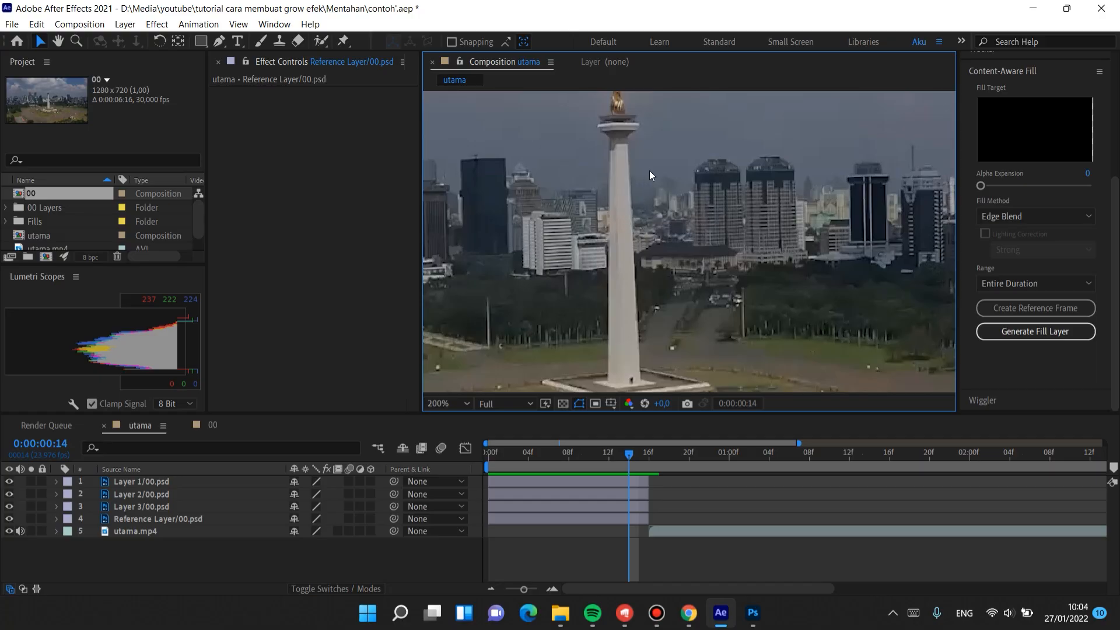
left_click_drag(651, 169, 699, 268)
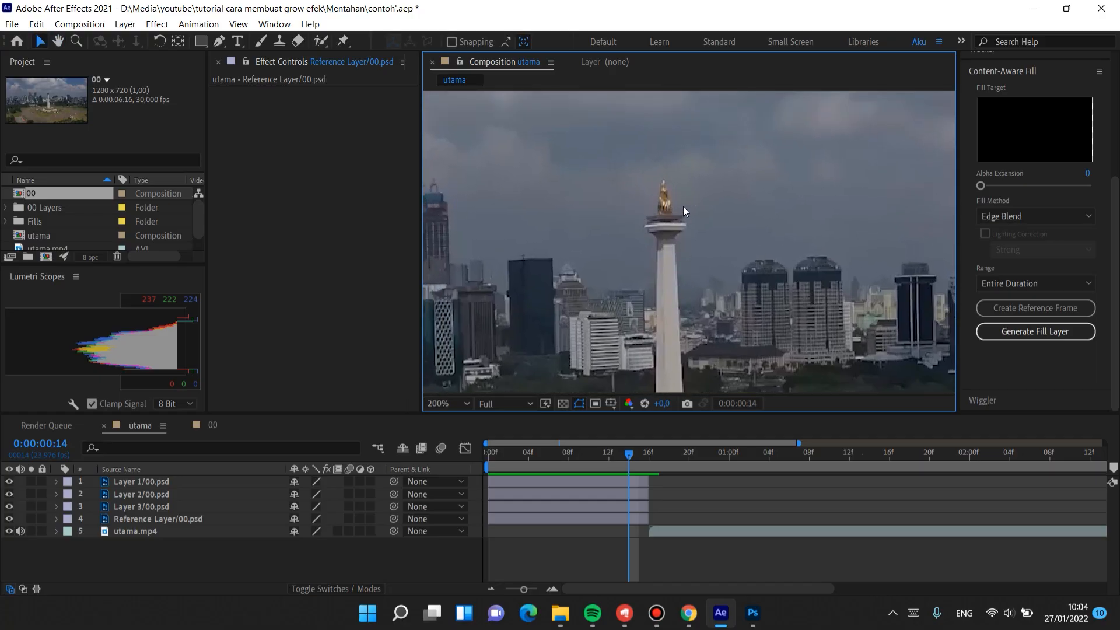
mouse_move(684, 303)
left_mouse_down()
mouse_move(682, 96)
mouse_move(686, 318)
left_mouse_up()
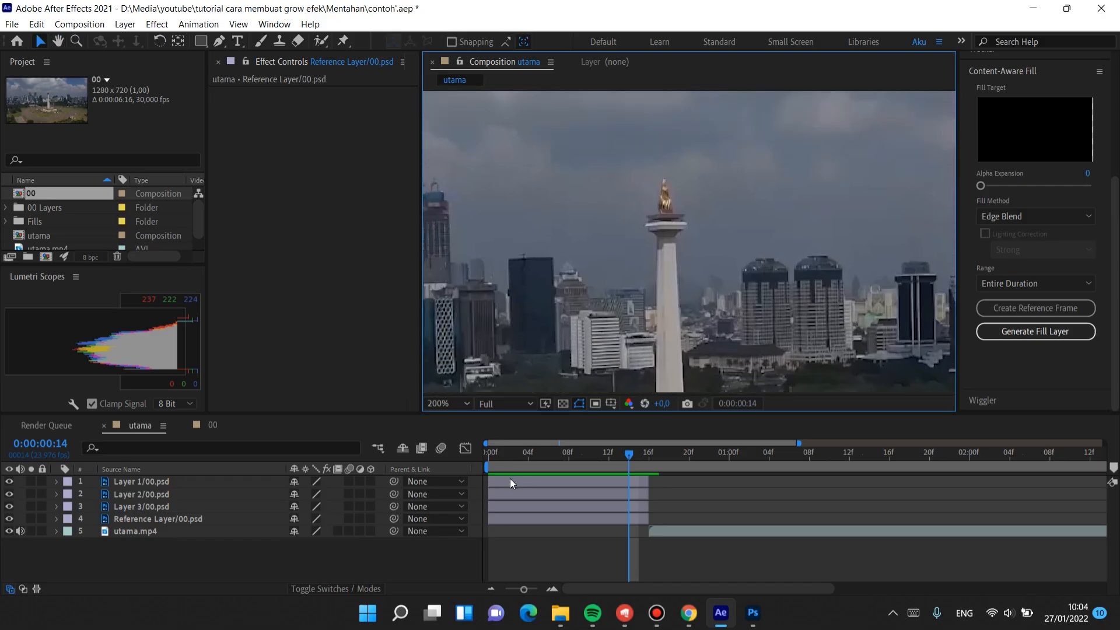
left_click(143, 483)
left_click(8, 482)
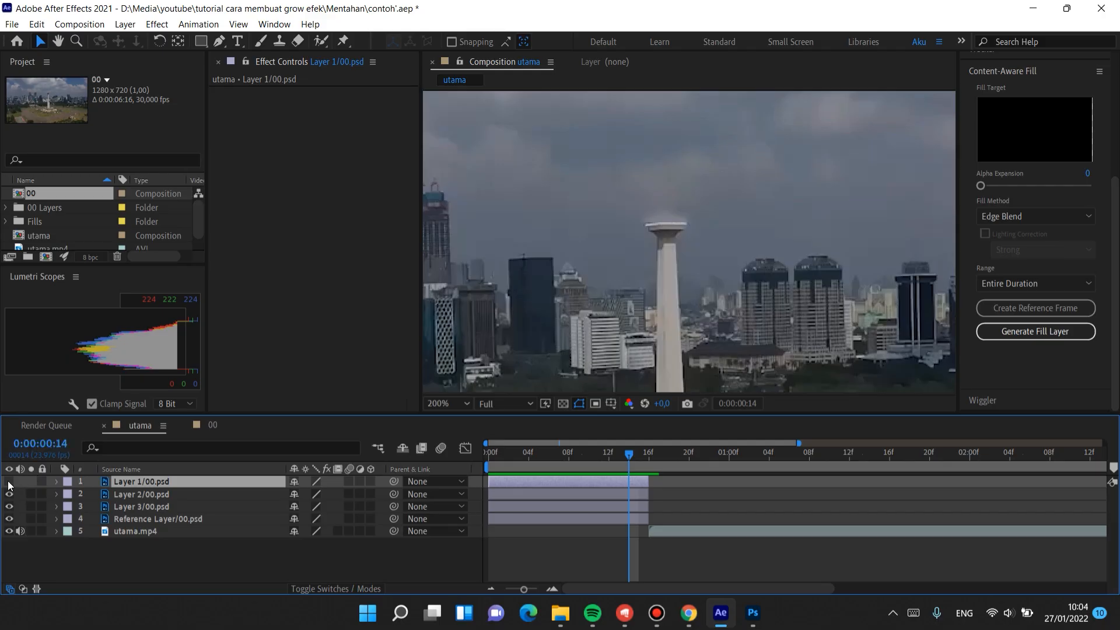
left_click(8, 482)
Try scaling Layer 1 down to 65% about its default anchor point, and undo the scaling.
key("s")
left_click_drag(309, 494, 283, 494)
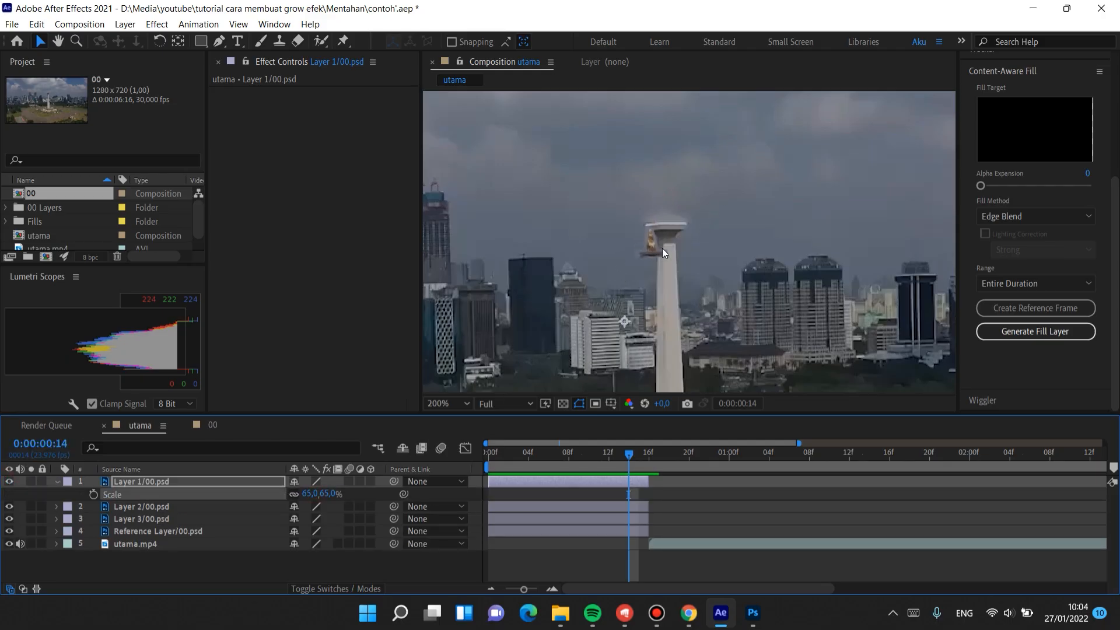
key("ctrl+z")
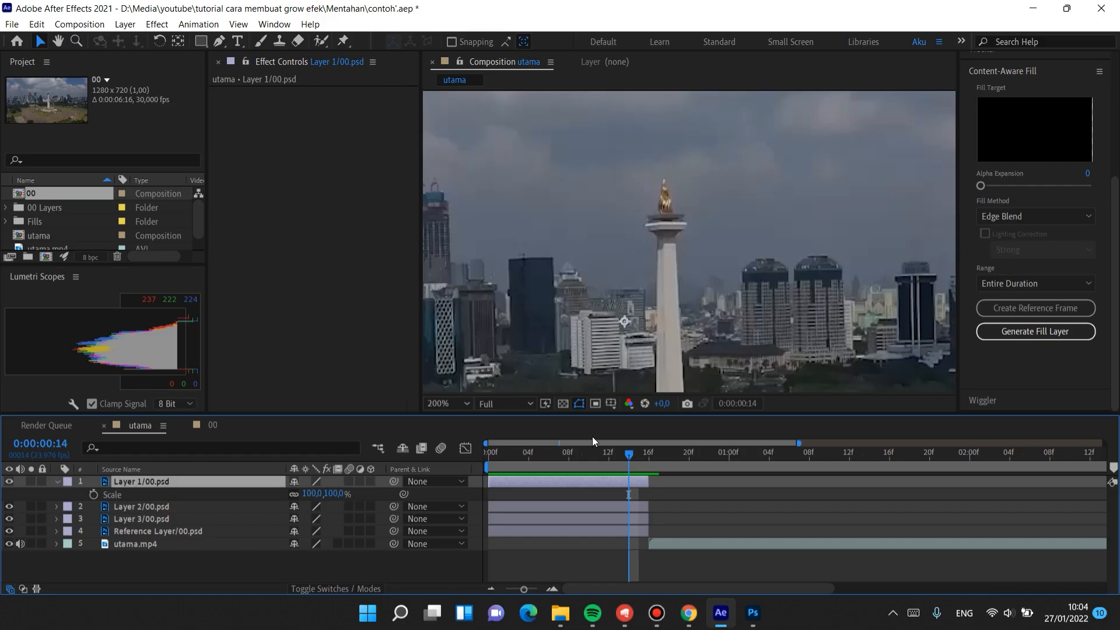
Move Layer 1's anchor point to the base of the golden tip on the column and test its scaling, keeping 100%.
left_click(177, 43)
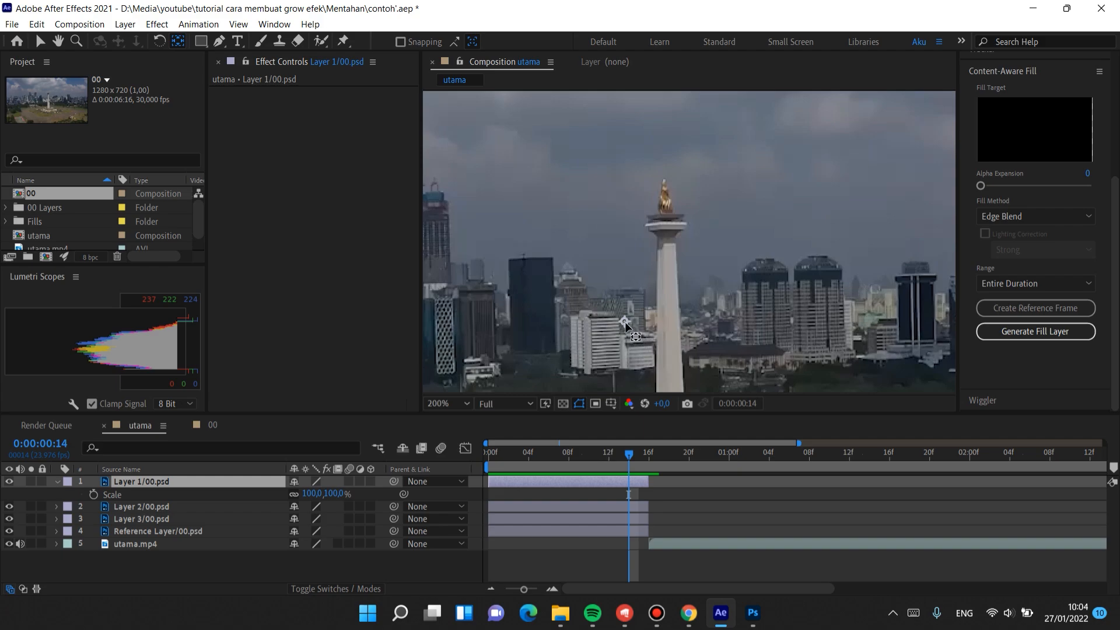
left_click_drag(625, 325, 668, 227)
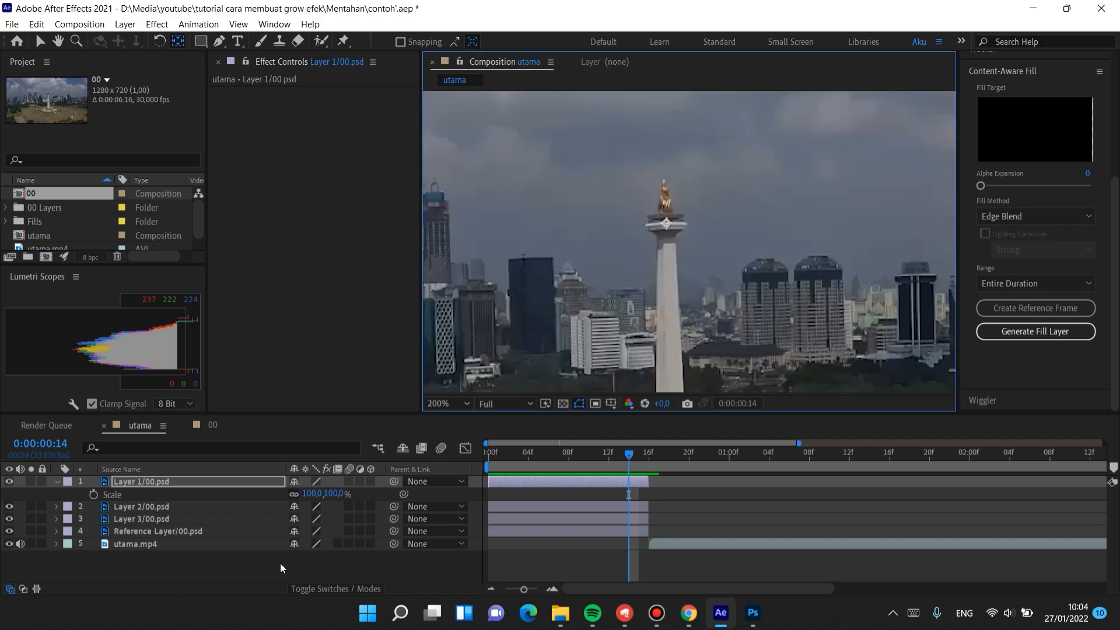
mouse_move(315, 493)
left_mouse_down()
mouse_move(256, 494)
mouse_move(327, 494)
left_mouse_up()
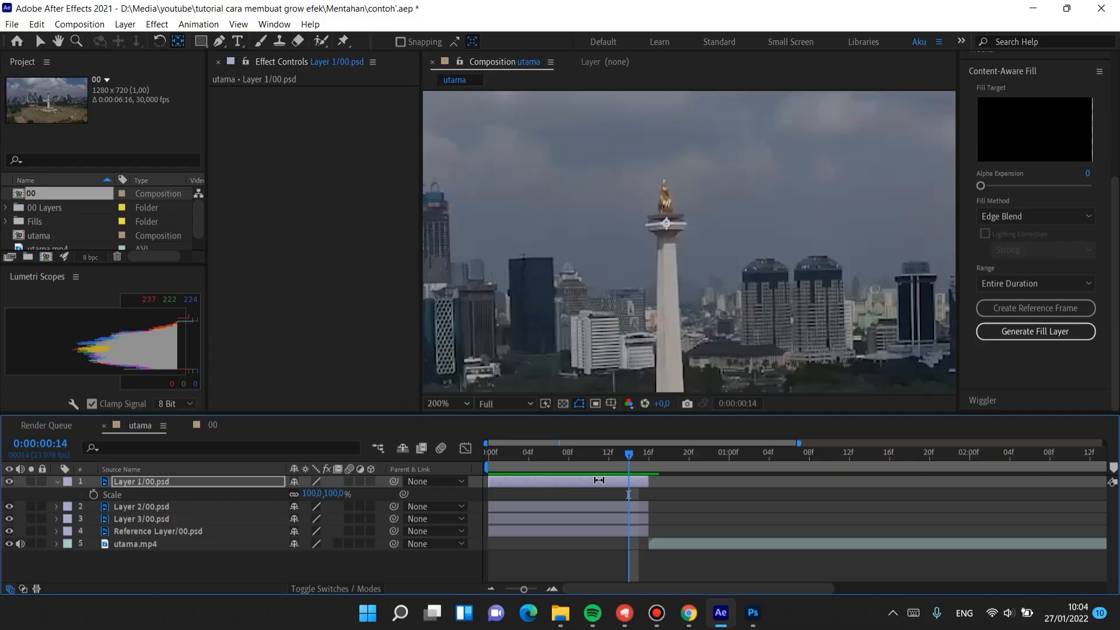
Stagger the starts of the monument layers by trimming Layer 3 to frame 2, Layer 2 to about frame 7 and Layer 1 to about frame 11.
scroll(713, 274, "down", 4)
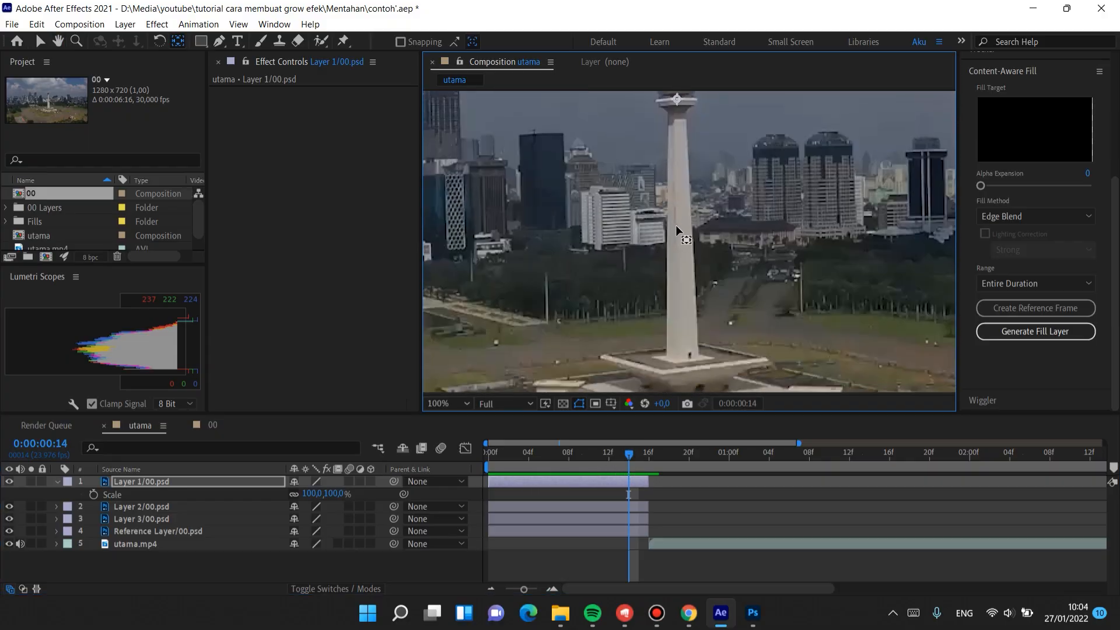
scroll(713, 274, "up", 2)
left_click_drag(627, 457, 490, 455)
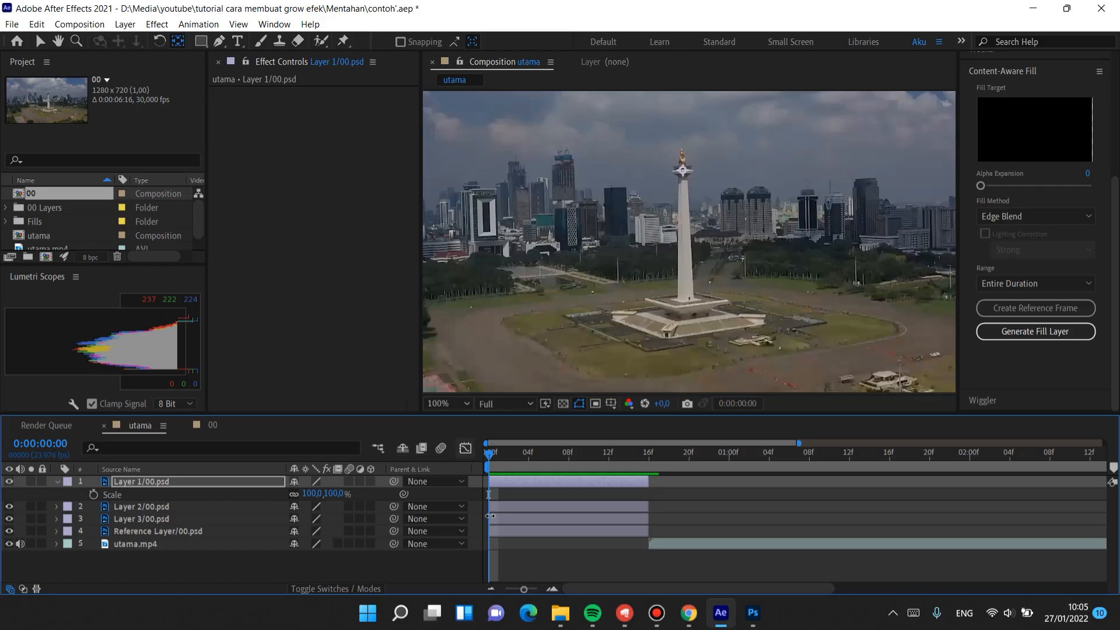
left_click_drag(492, 524, 556, 505)
left_click_drag(492, 481, 600, 483)
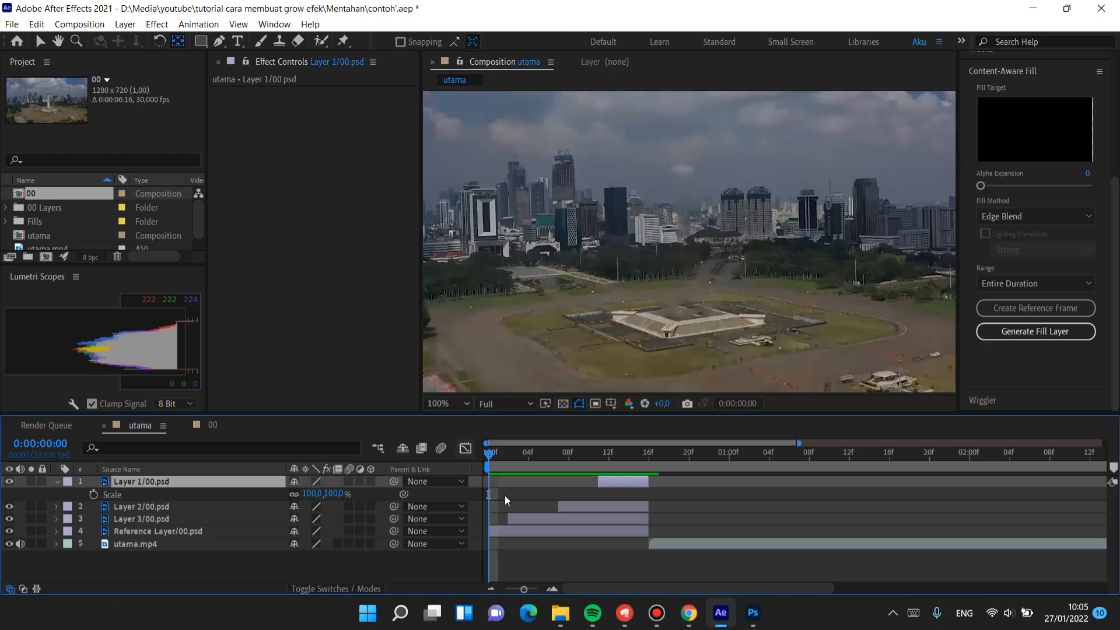
Scrub through the staggered layers and extend the start of Layer 2 back to about frame 6.
left_click_drag(499, 457, 640, 444)
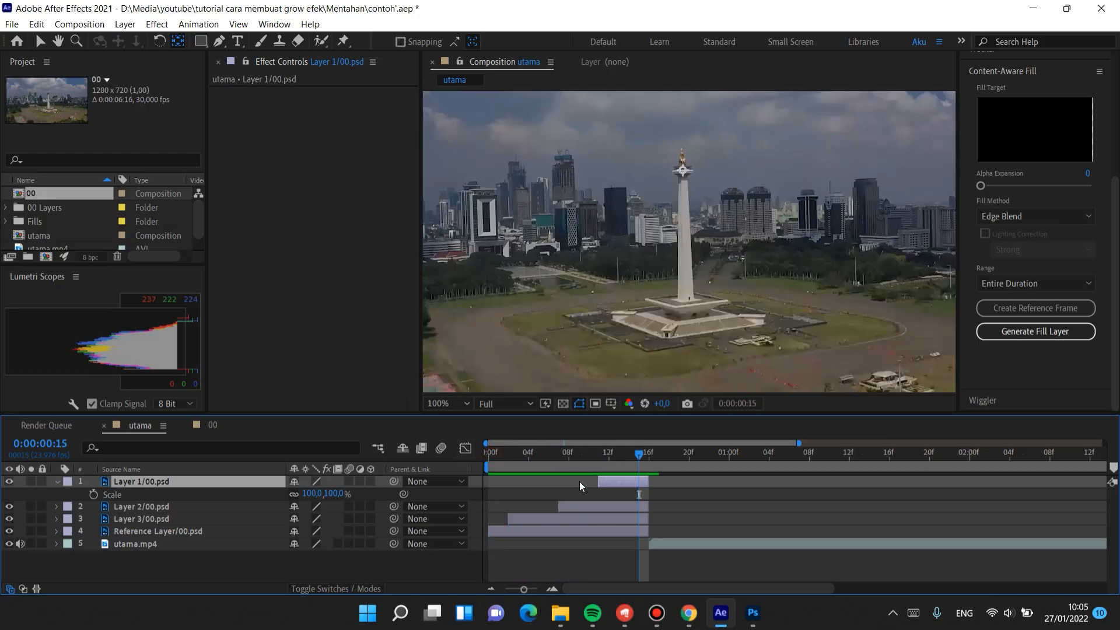
left_click(556, 507)
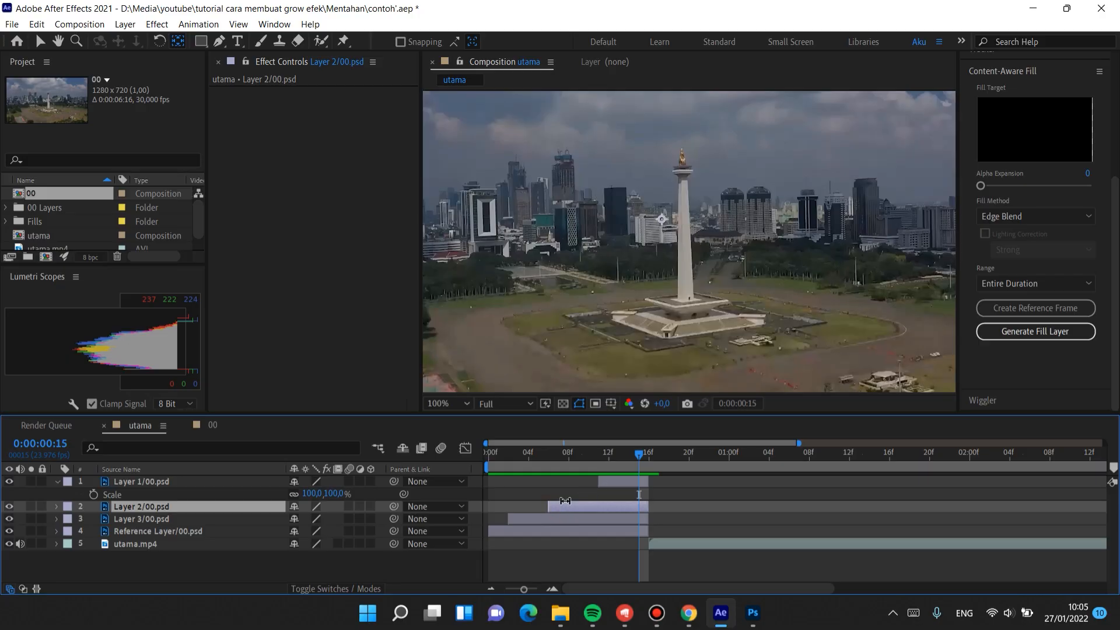
left_click(605, 484)
Go to frame 2 and move Layer 3's anchor point to the bottom centre of the upper platform.
left_click_drag(631, 452, 510, 467)
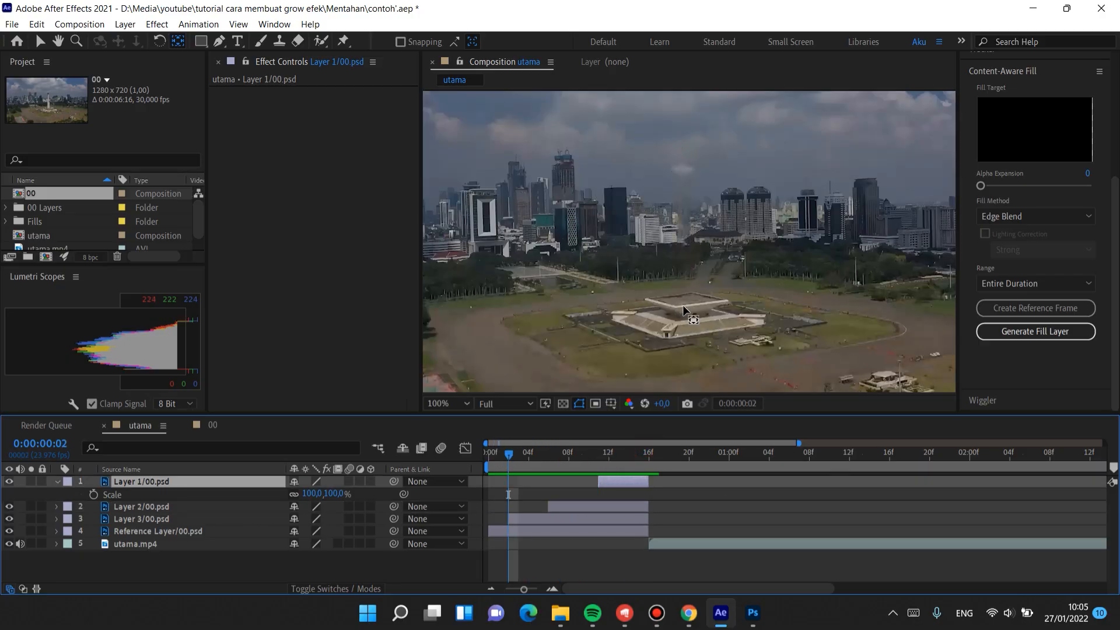
left_click(542, 521)
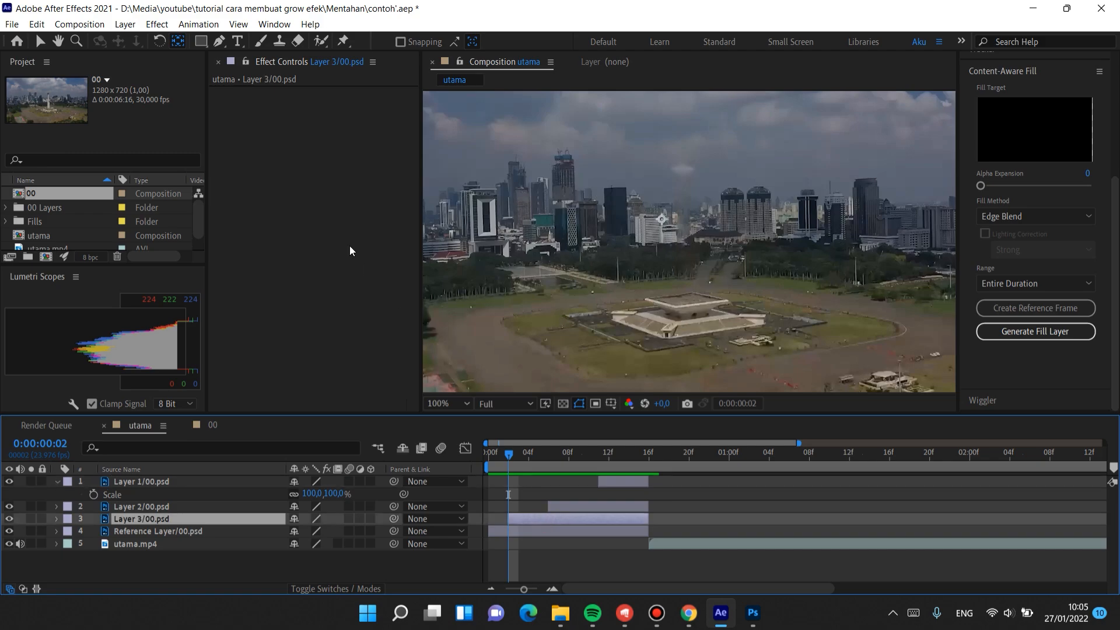
scroll(698, 257, "up", 4)
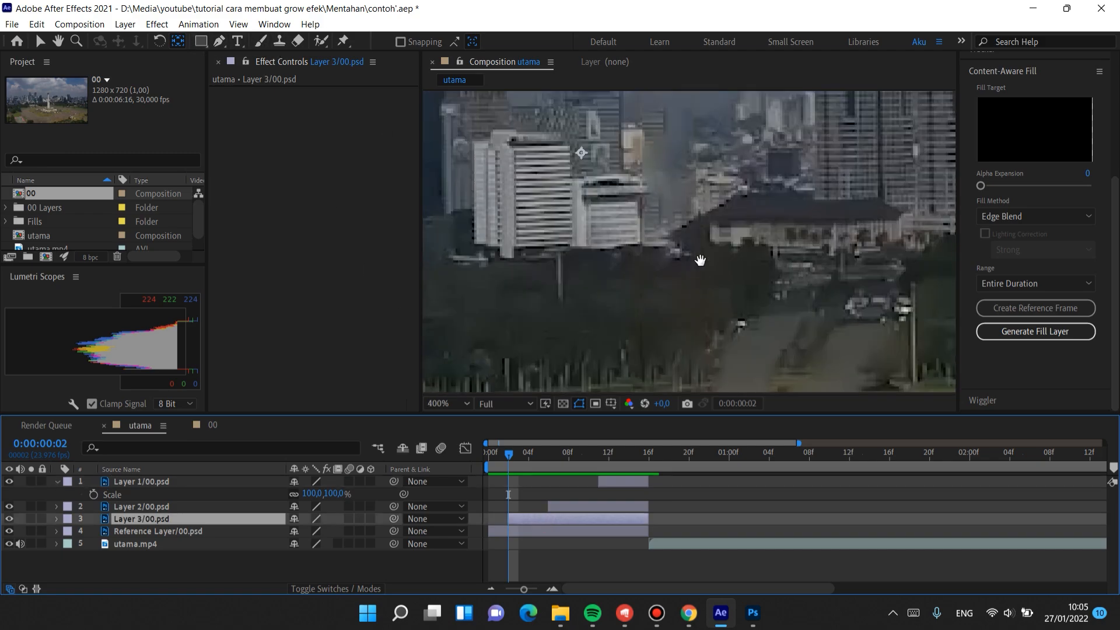
scroll(714, 192, "down", 2)
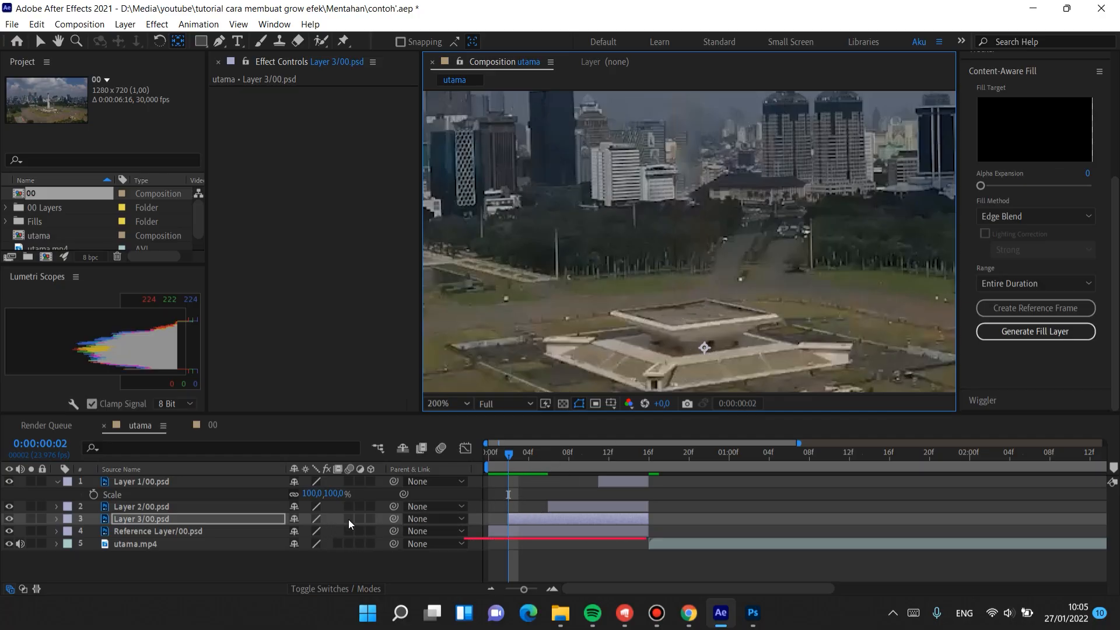
Keyframe Layer 3's Scale to grow from 0% at frame 2 to 100% at frame 8.
key("s")
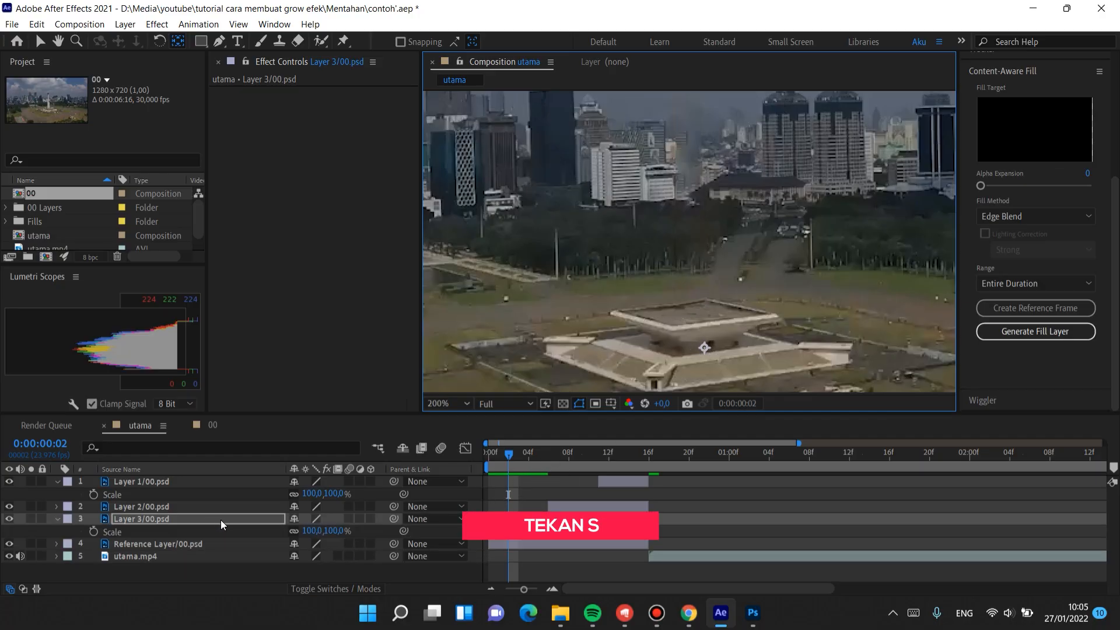
left_click(93, 532)
left_click_drag(509, 532, 568, 532)
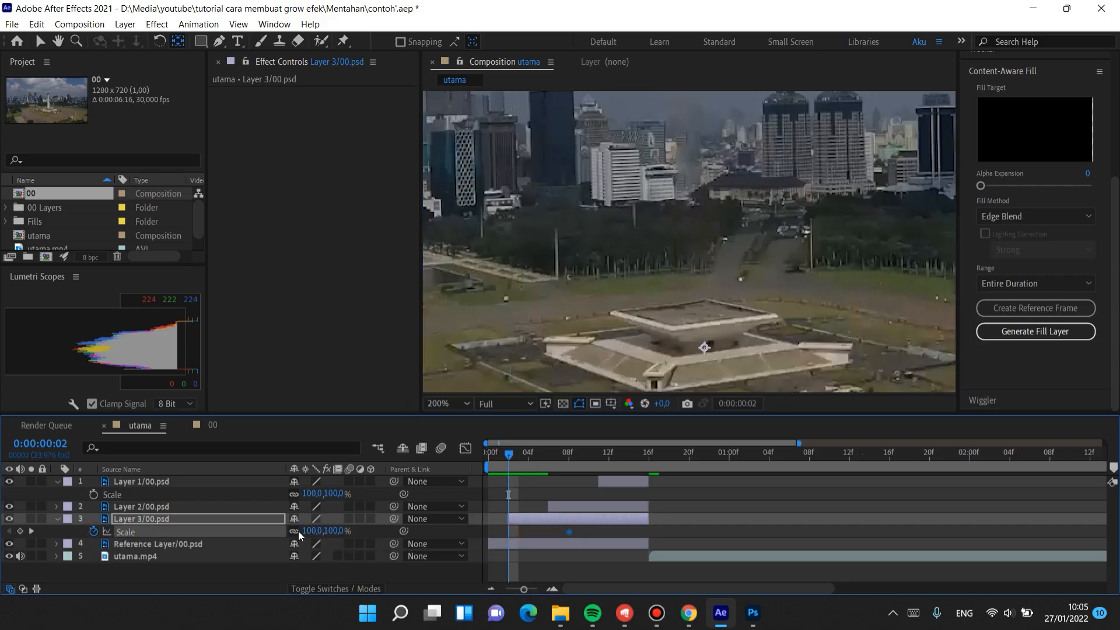
left_click(313, 530)
type("0")
key("Return")
mouse_move(513, 453)
left_mouse_down()
mouse_move(582, 444)
mouse_move(510, 454)
left_mouse_up()
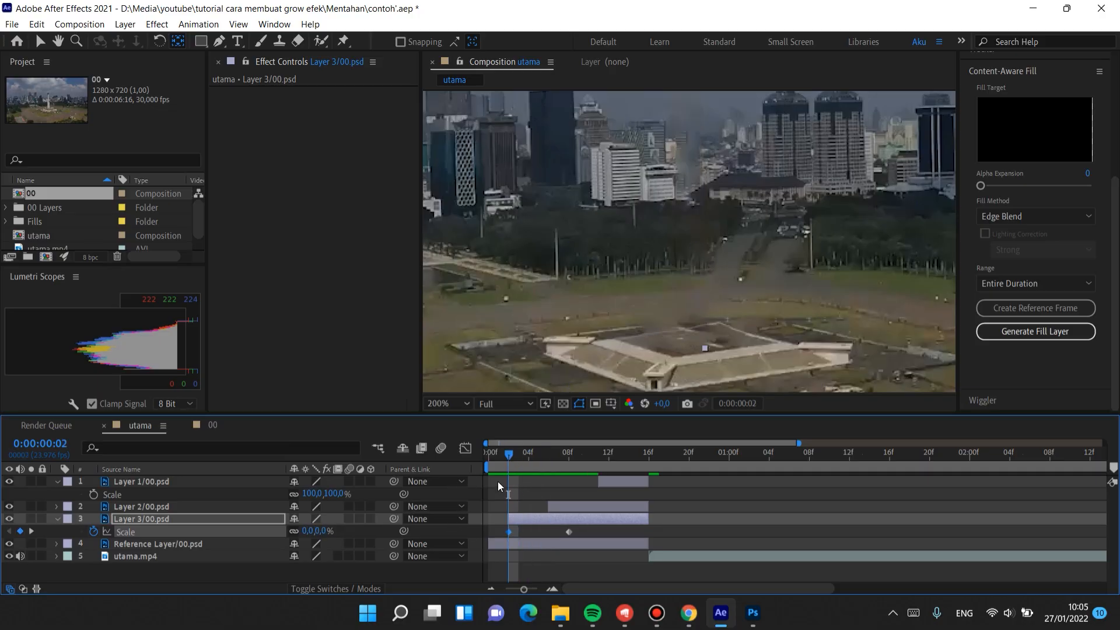
Show Layer 3's Scale speed graph and apply Easy Ease to both keyframes.
left_click(465, 449)
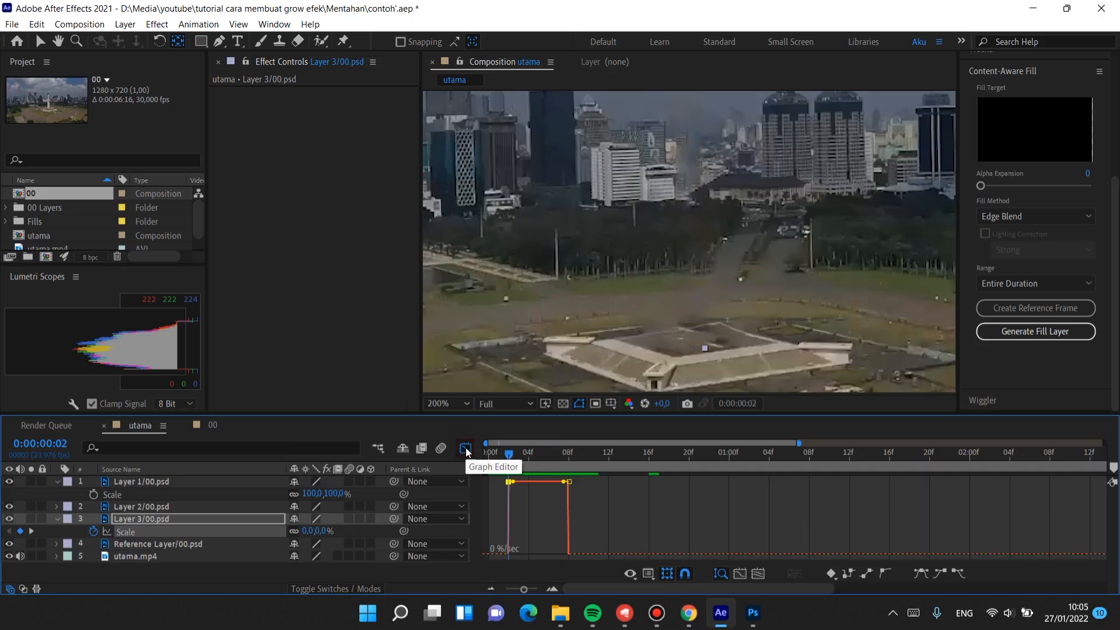
left_click_drag(506, 481, 502, 475)
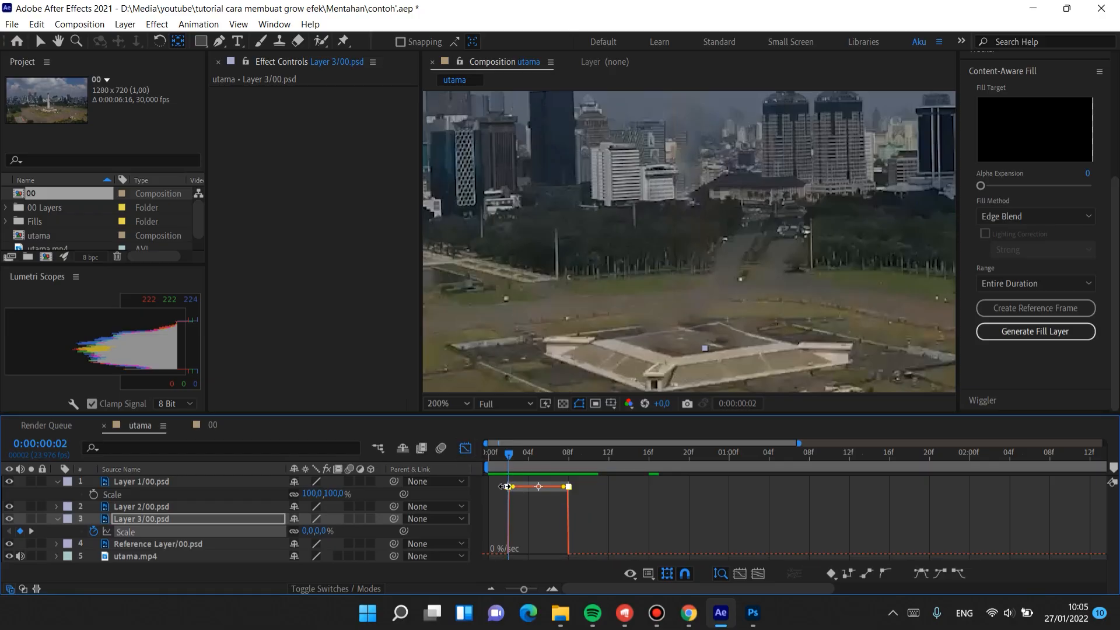
right_click(602, 508)
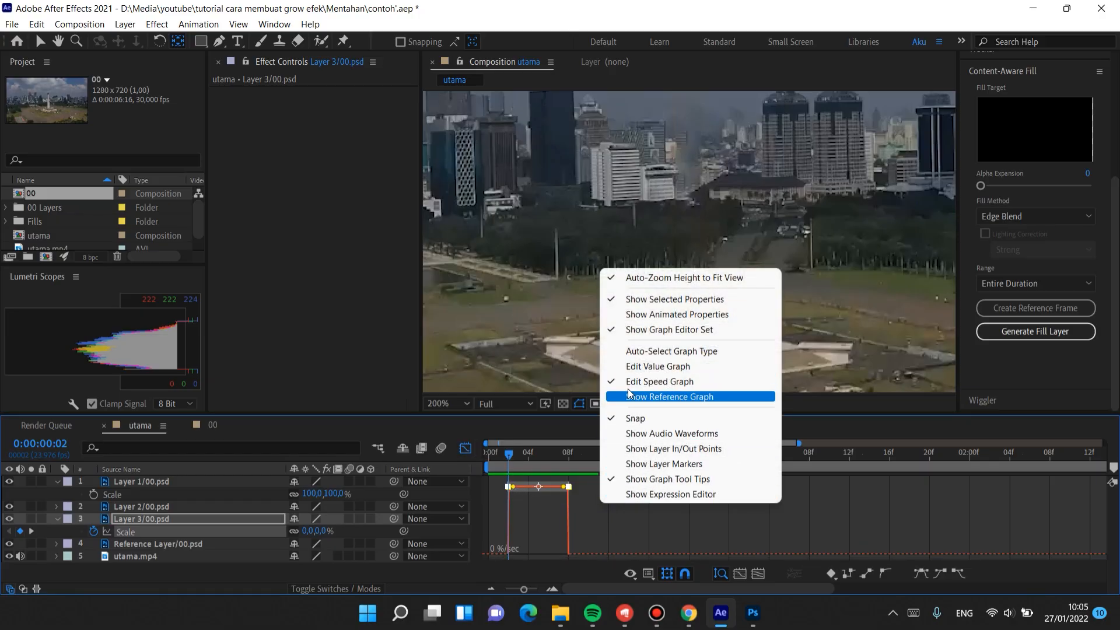
right_click(507, 488)
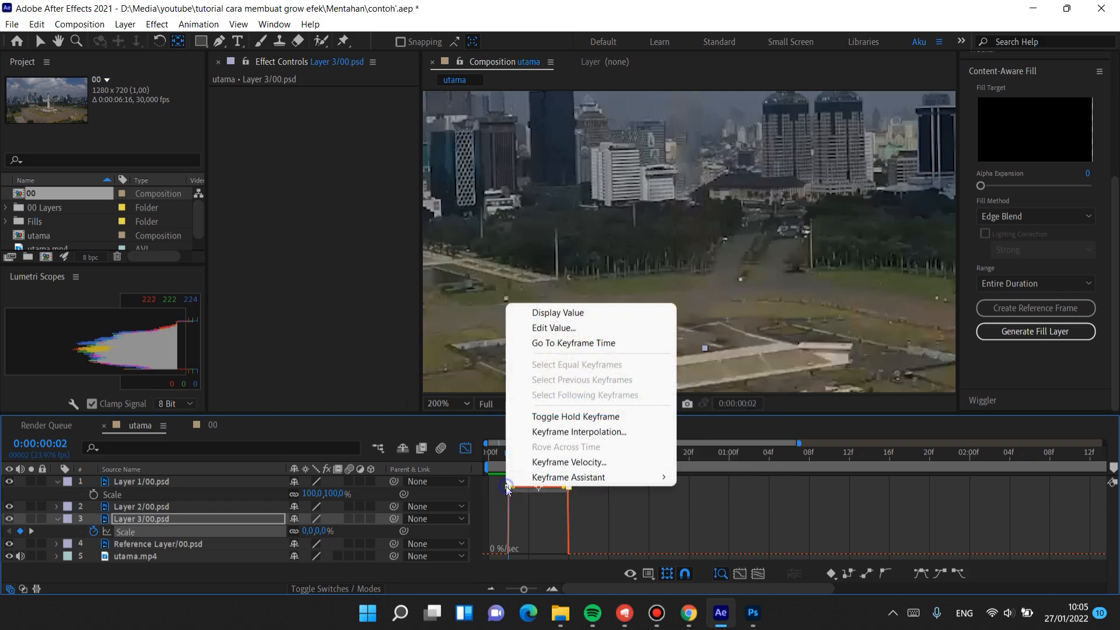
mouse_move(613, 477)
left_click(785, 528)
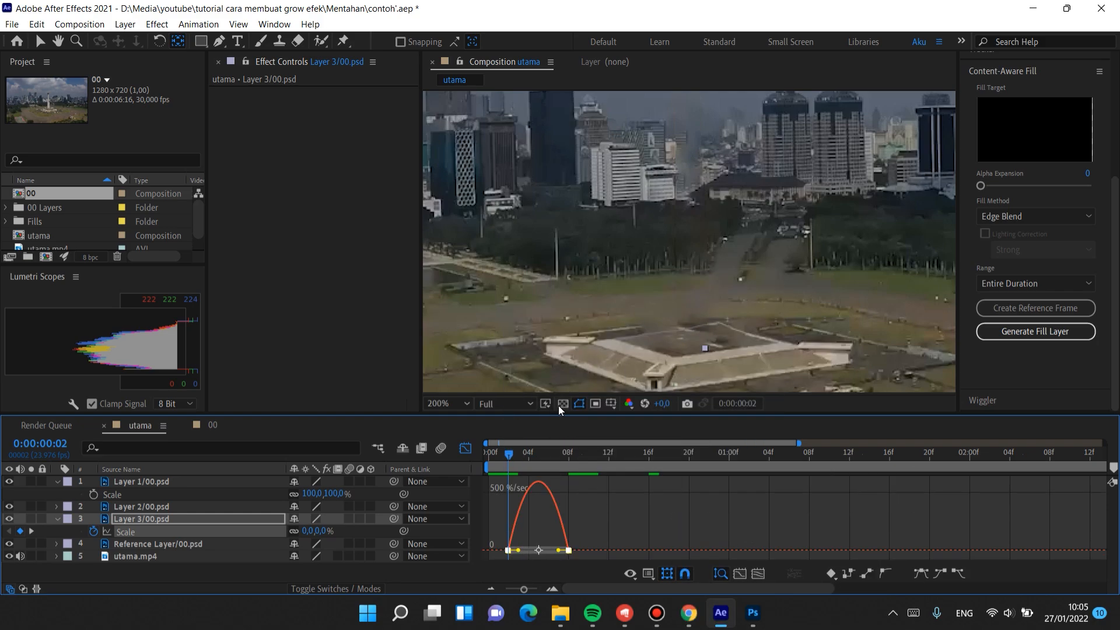
Preview the eased growth and reshape Layer 3's speed curve to peak just after frame 2 and taper off slowly towards frame 8.
left_click(495, 456)
key("space")
key("space")
left_click_drag(519, 457, 510, 464)
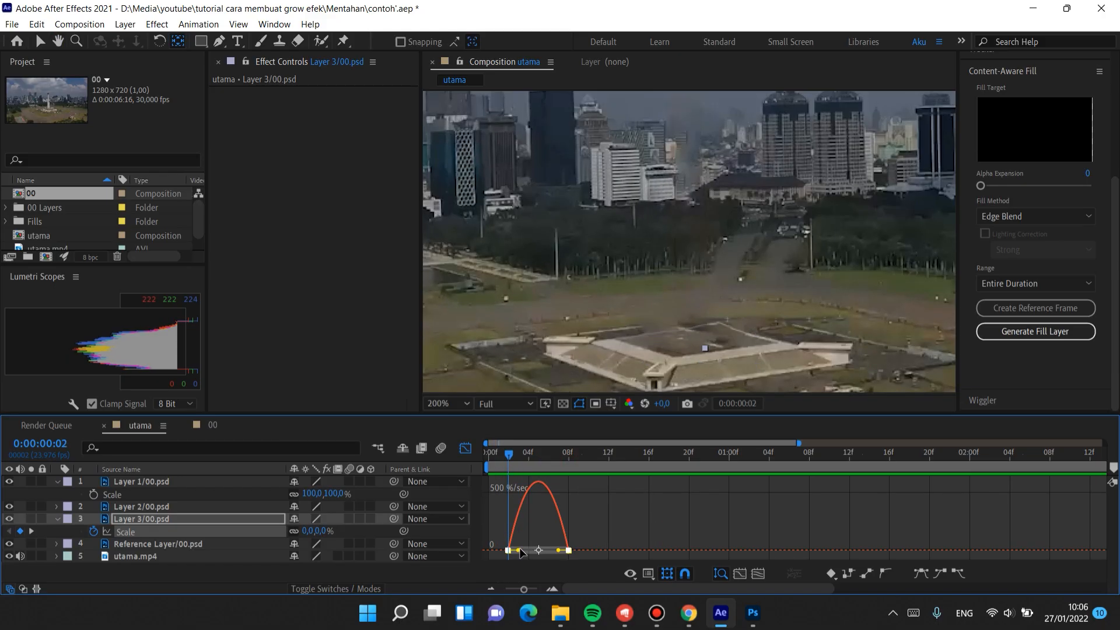
left_click_drag(518, 549, 543, 546)
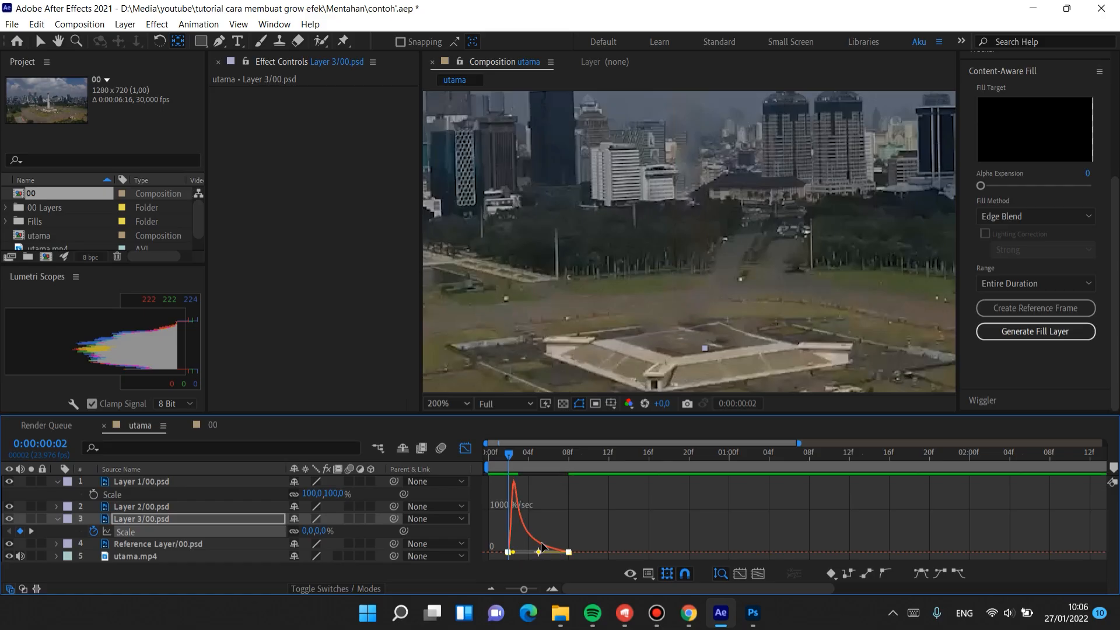
left_click(466, 448)
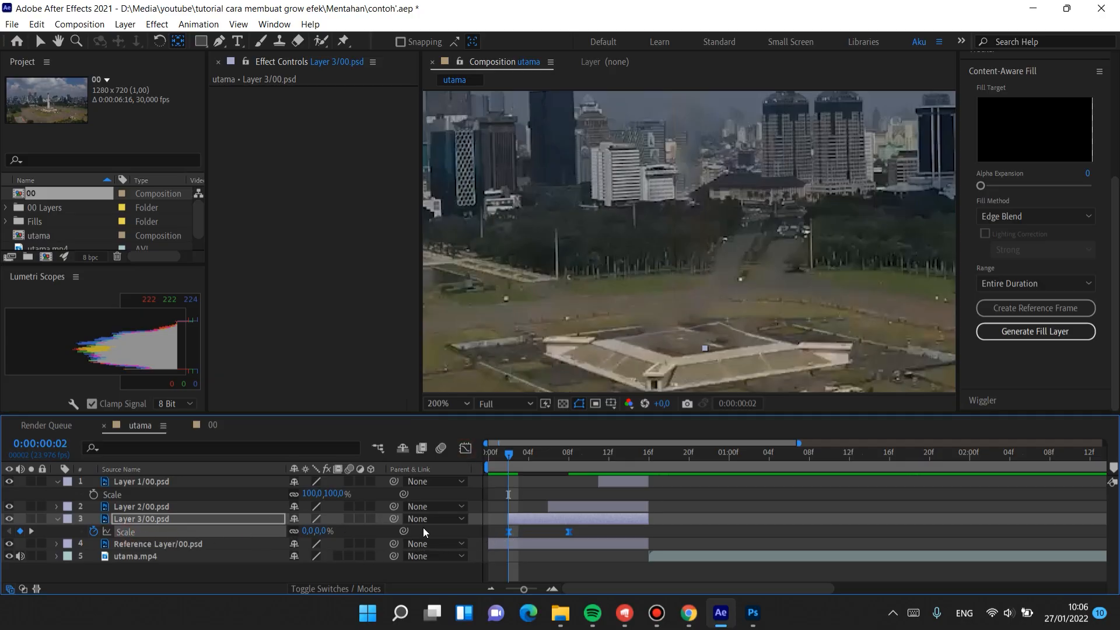
At frame 6, move Layer 2's anchor point to the column's base and paste Layer 3's Scale keyframes onto it.
left_click_drag(509, 457, 551, 456)
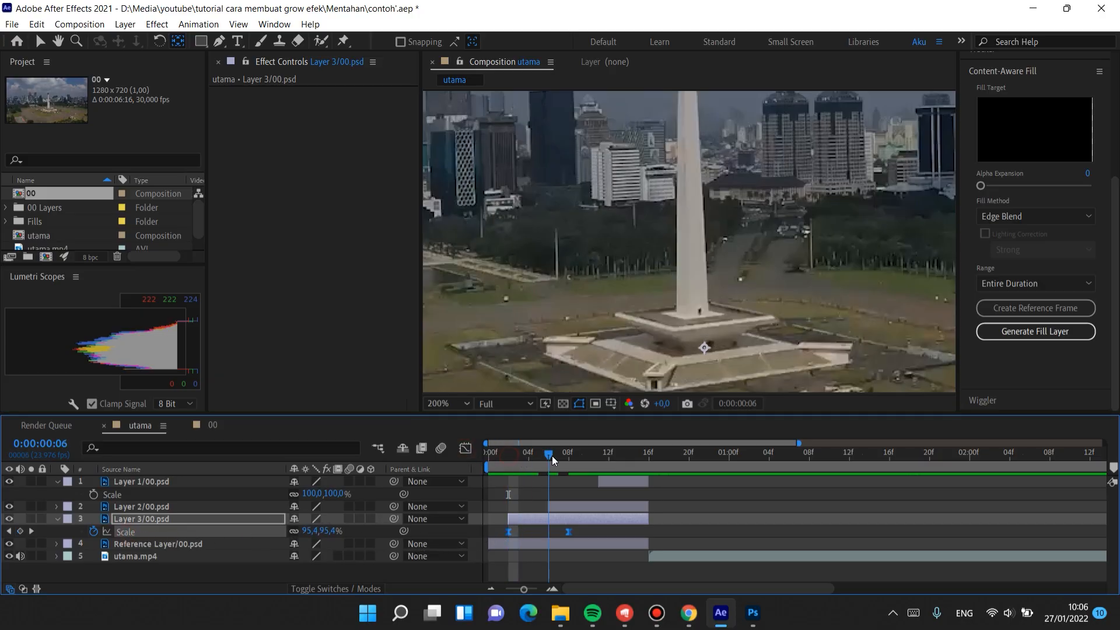
left_click(559, 509)
left_click_drag(559, 509, 548, 509)
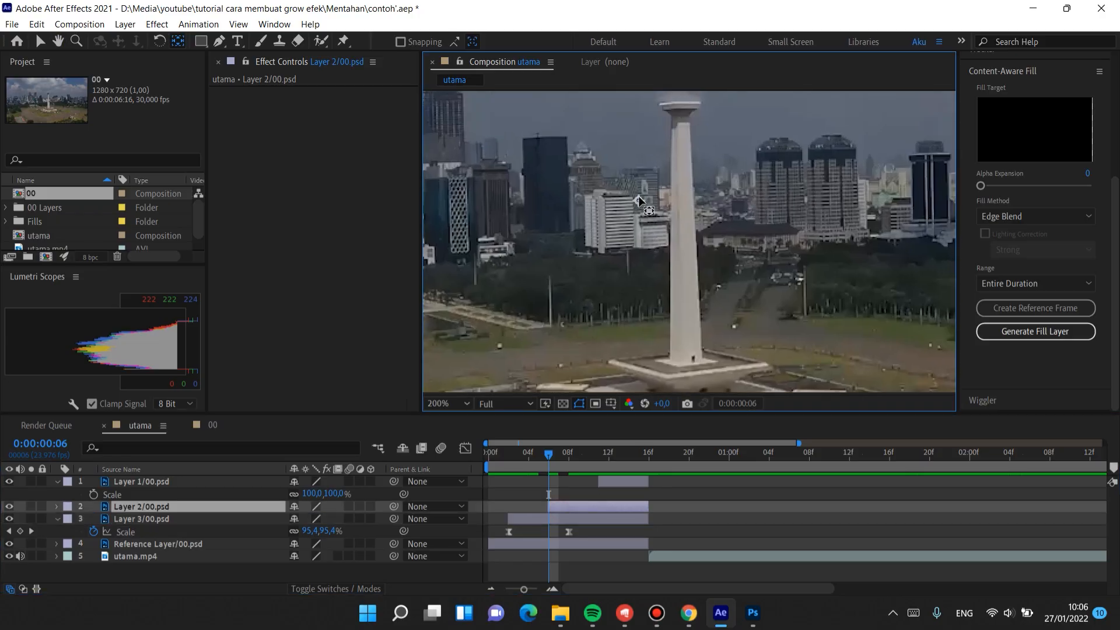
left_click(690, 366)
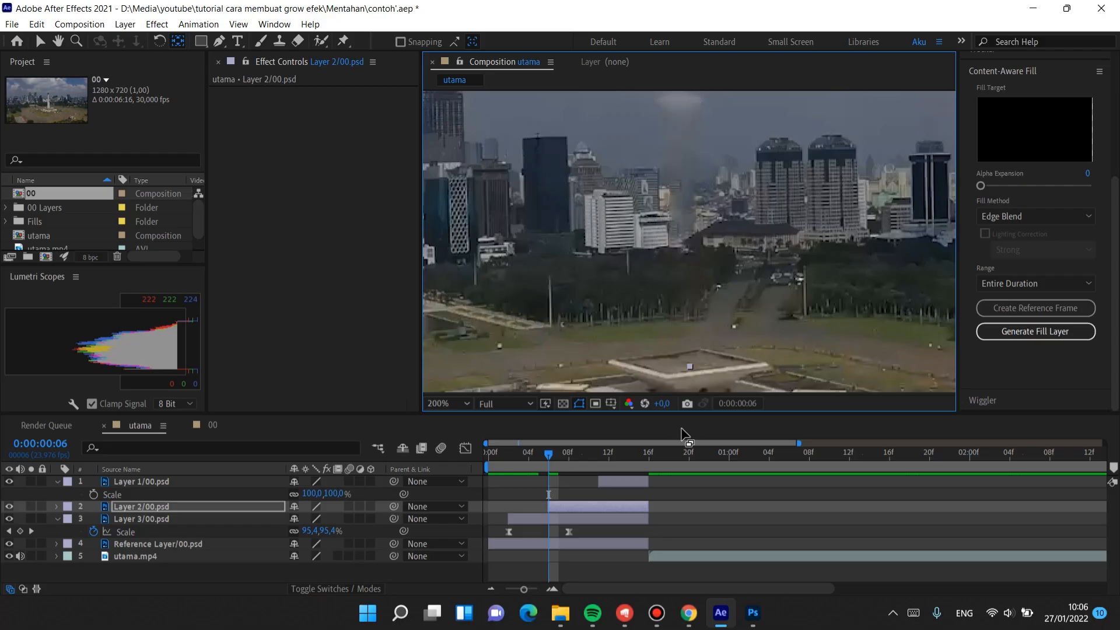
Paste the Scale keyframes onto Layer 1 at frame 11 and move its end keyframe to frame 16.
left_click_drag(553, 457, 600, 451)
left_click(618, 476)
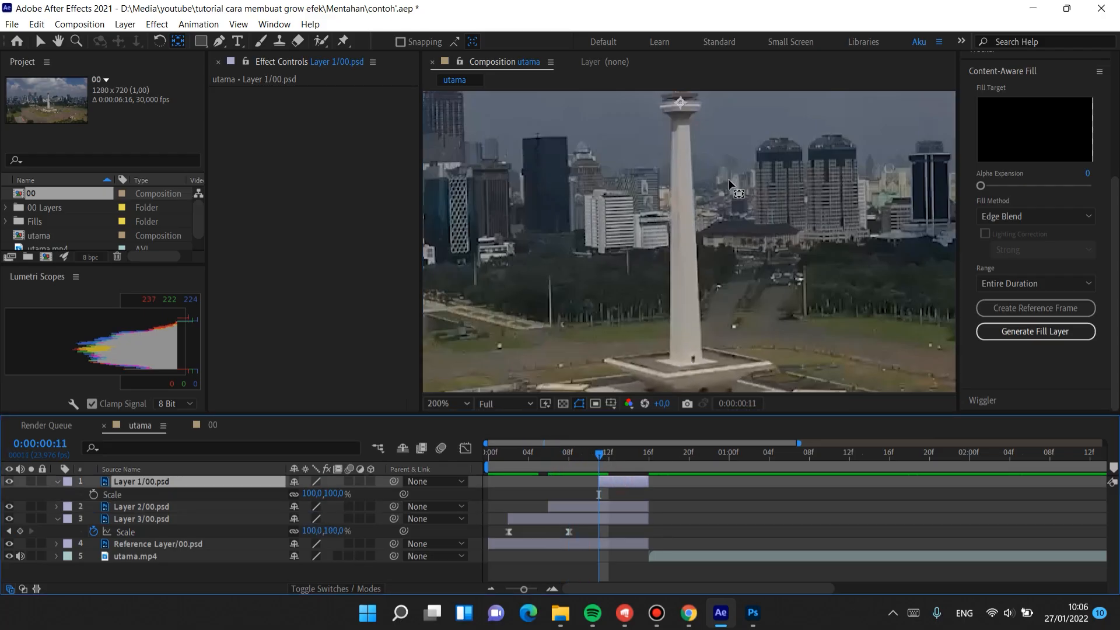
scroll(730, 198, "up", 2)
key("ctrl+v")
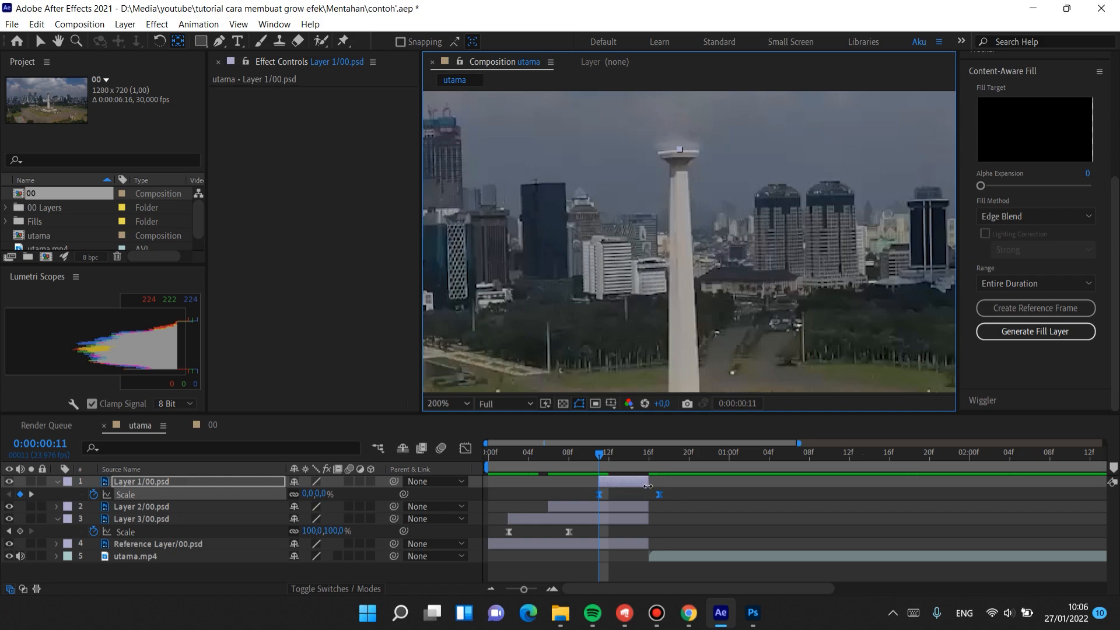
left_click_drag(659, 495, 649, 495)
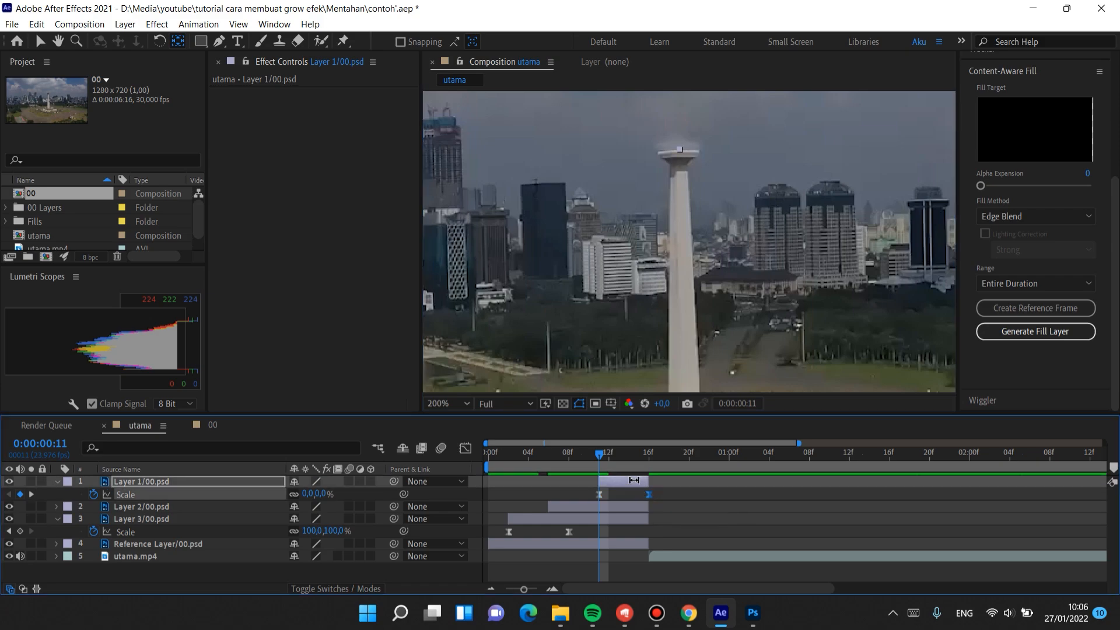
Preview the whole grow animation from the start, first with the full frame fitted and again at 100% magnification.
key("Home")
left_click(447, 404)
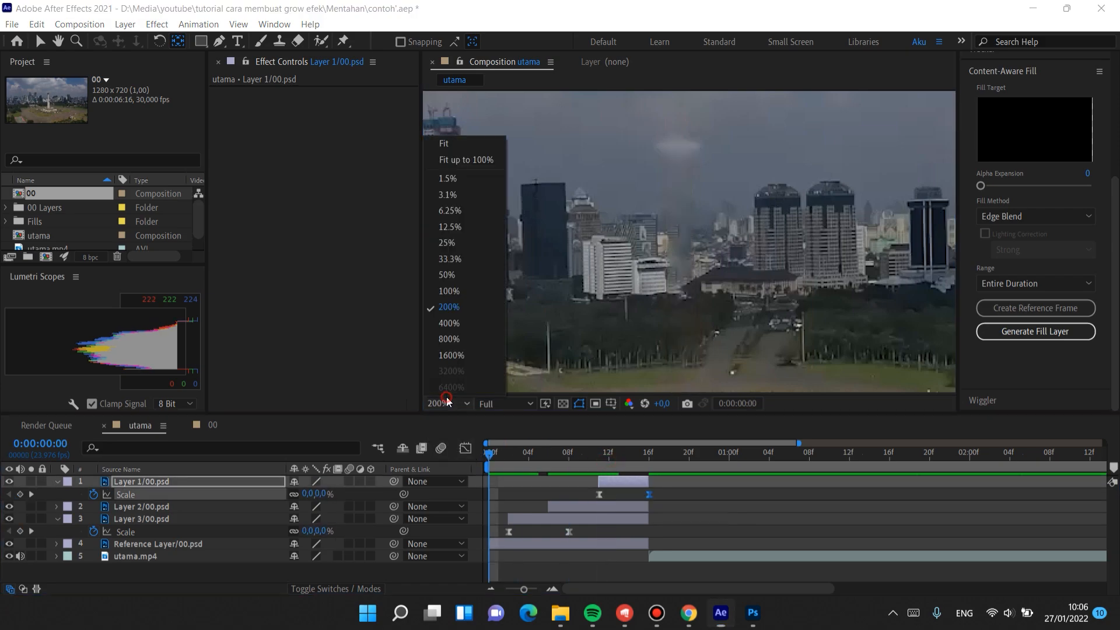
left_click(451, 147)
key("space")
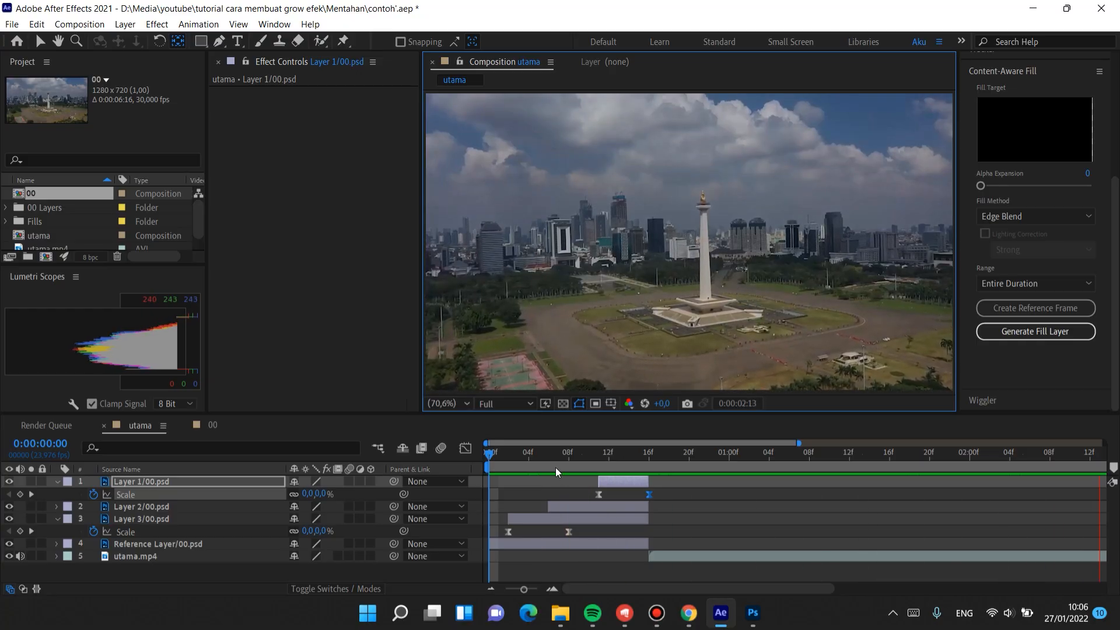
key("space")
scroll(580, 462, "down", 1)
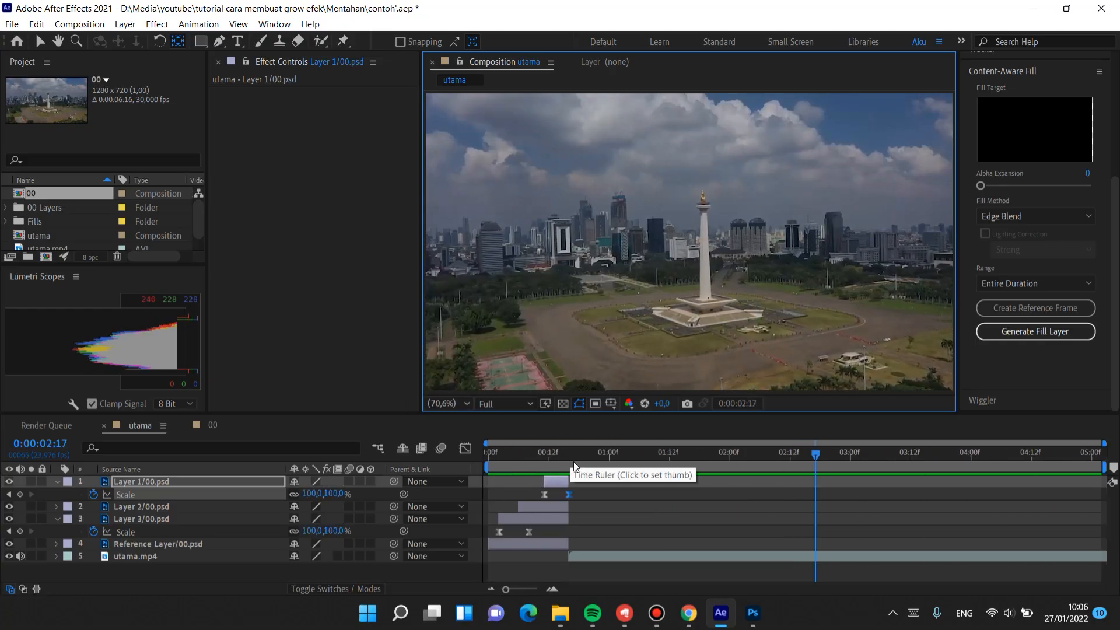
left_click(492, 452)
scroll(739, 291, "up", 1)
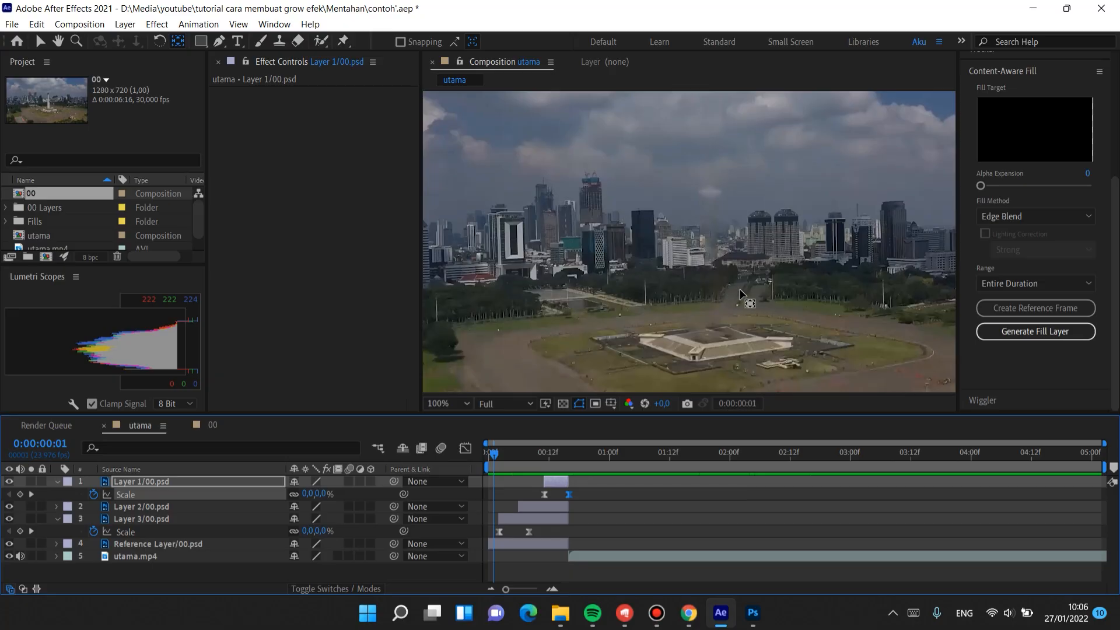
key("space")
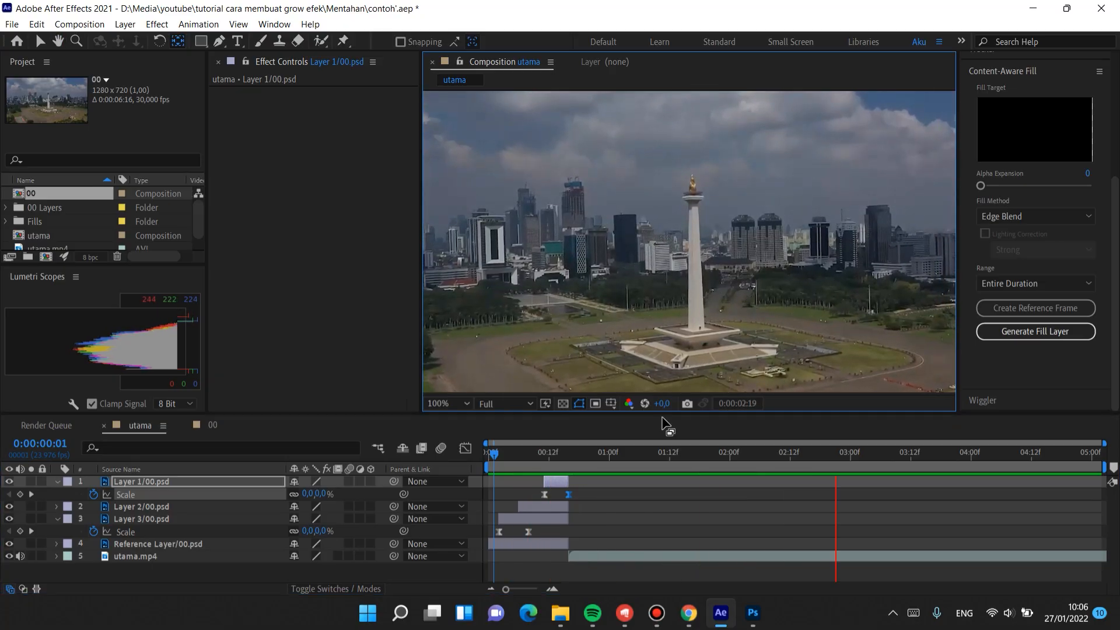
Enable motion blur for Layer 1, Layer 2 and Layer 3 and for the composition.
left_click(572, 463)
left_click_drag(569, 461, 526, 462)
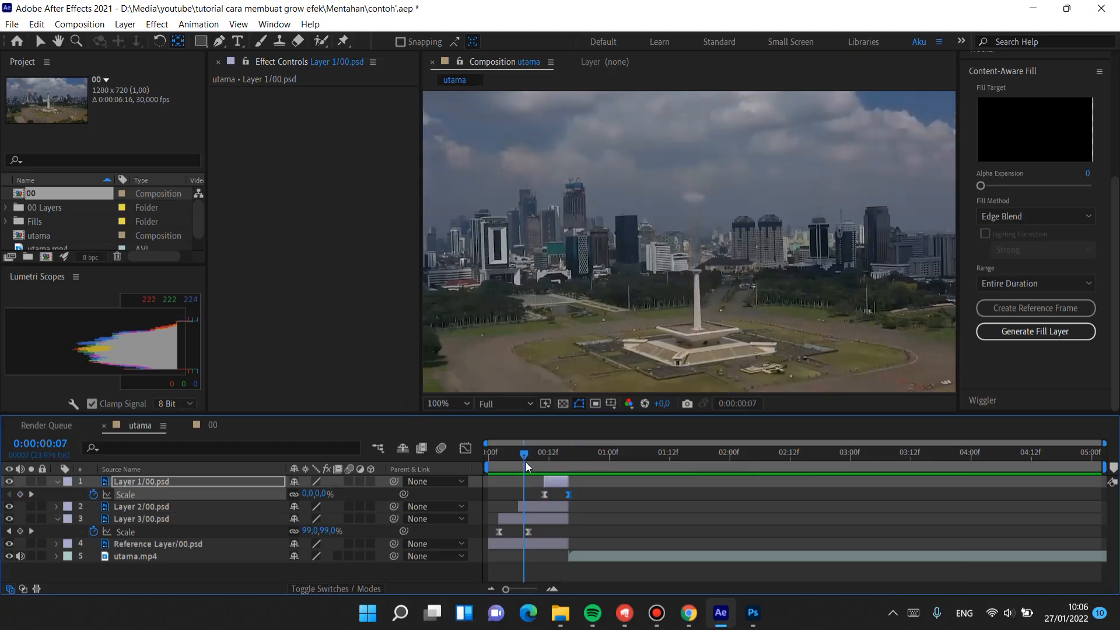
left_click(349, 519)
left_click(349, 507)
left_click(348, 482)
left_click_drag(524, 456, 508, 460)
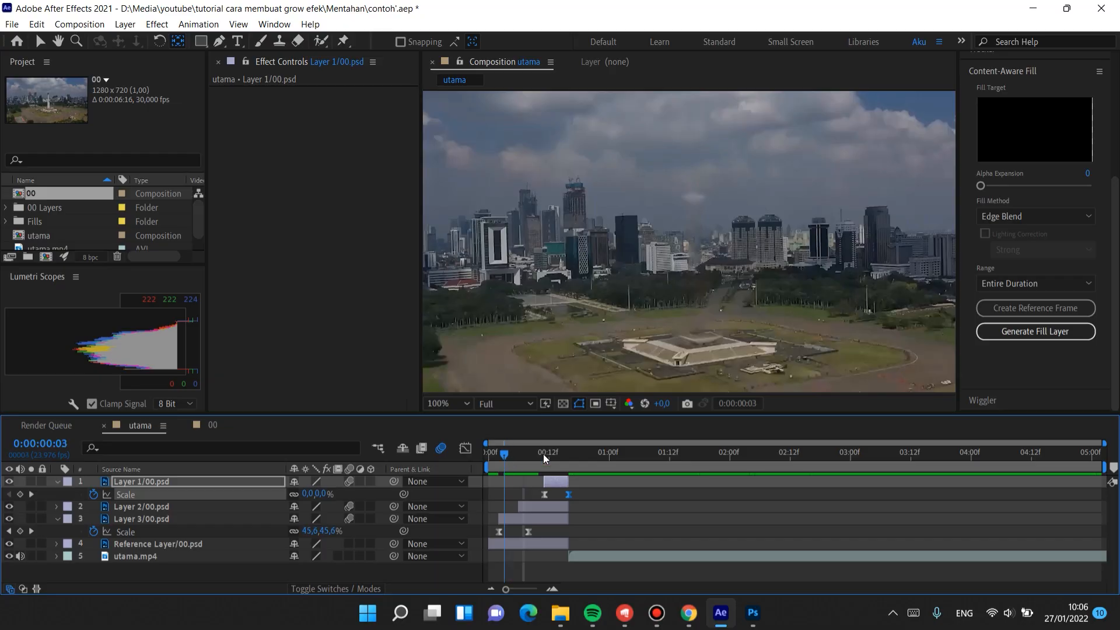
Examine the growing platform close up at frame 4, comparing its edges with and without motion blur, and return to the fitted view.
scroll(704, 355, "up", 5)
mouse_move(705, 354)
left_mouse_down()
mouse_move(727, 115)
mouse_move(725, 155)
mouse_move(699, 128)
mouse_move(734, 190)
left_mouse_up()
scroll(655, 205, "down", 1)
left_click_drag(655, 205, 643, 249)
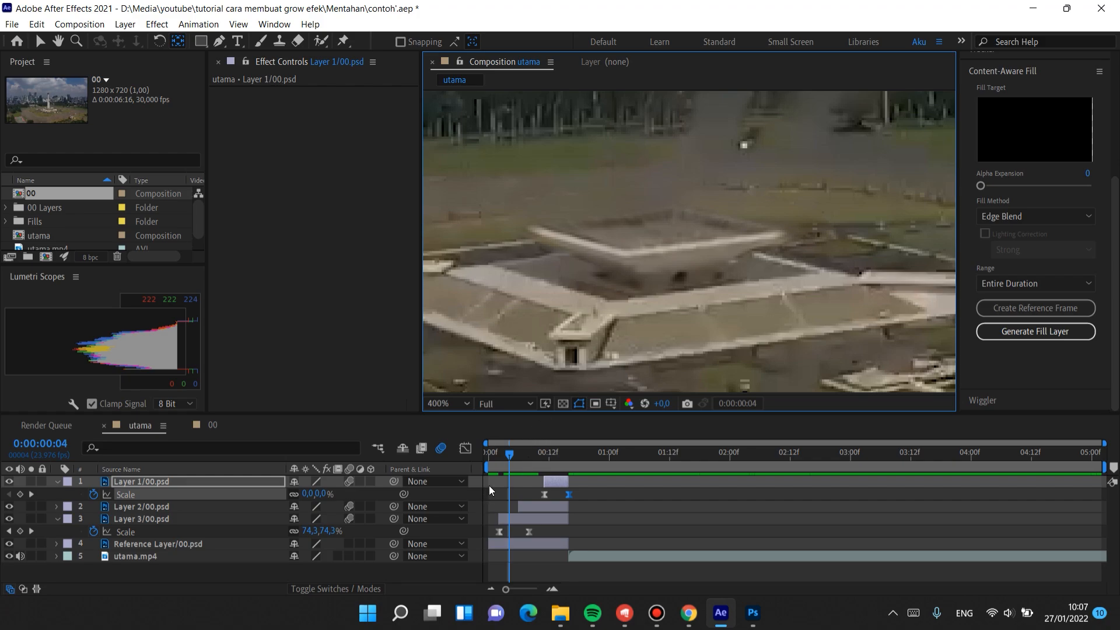
left_click(441, 450)
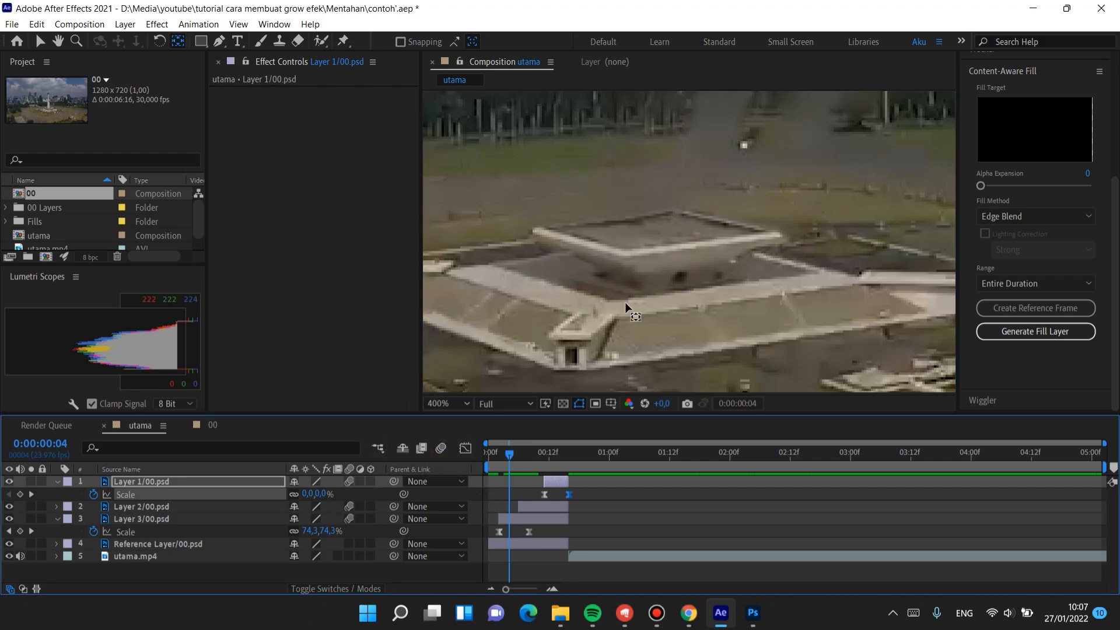
scroll(710, 195, "down", 4)
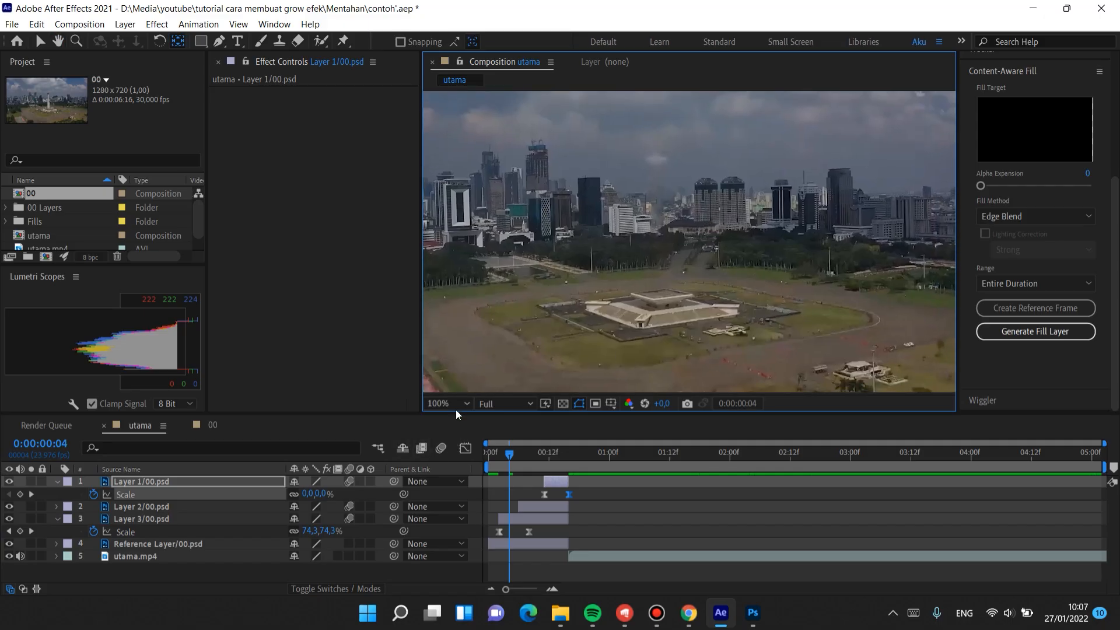
left_click(456, 406)
left_click(462, 158)
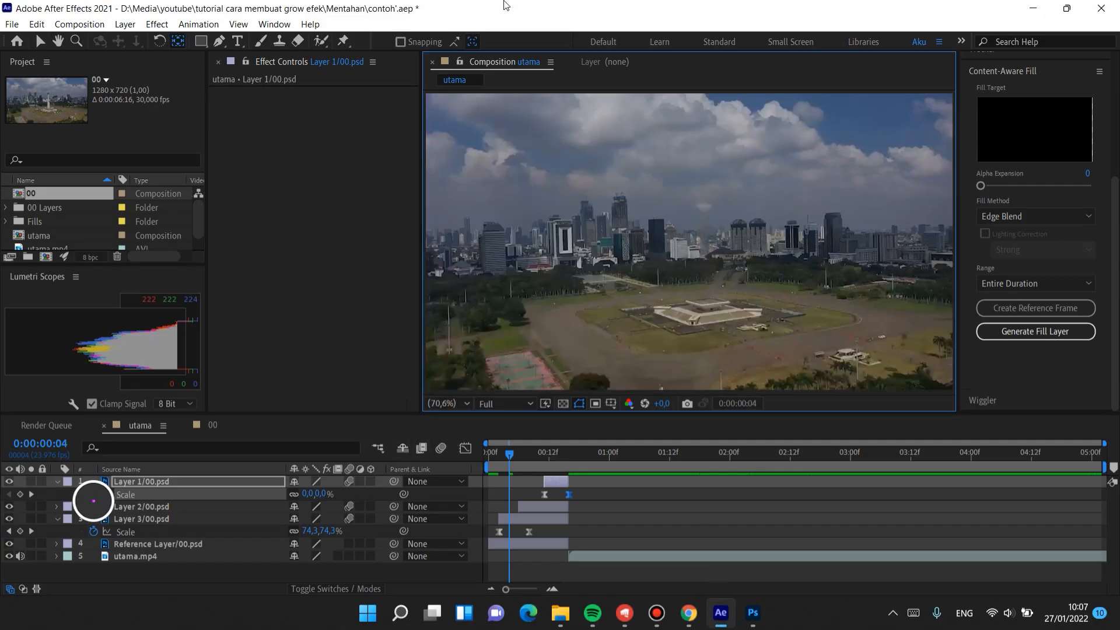